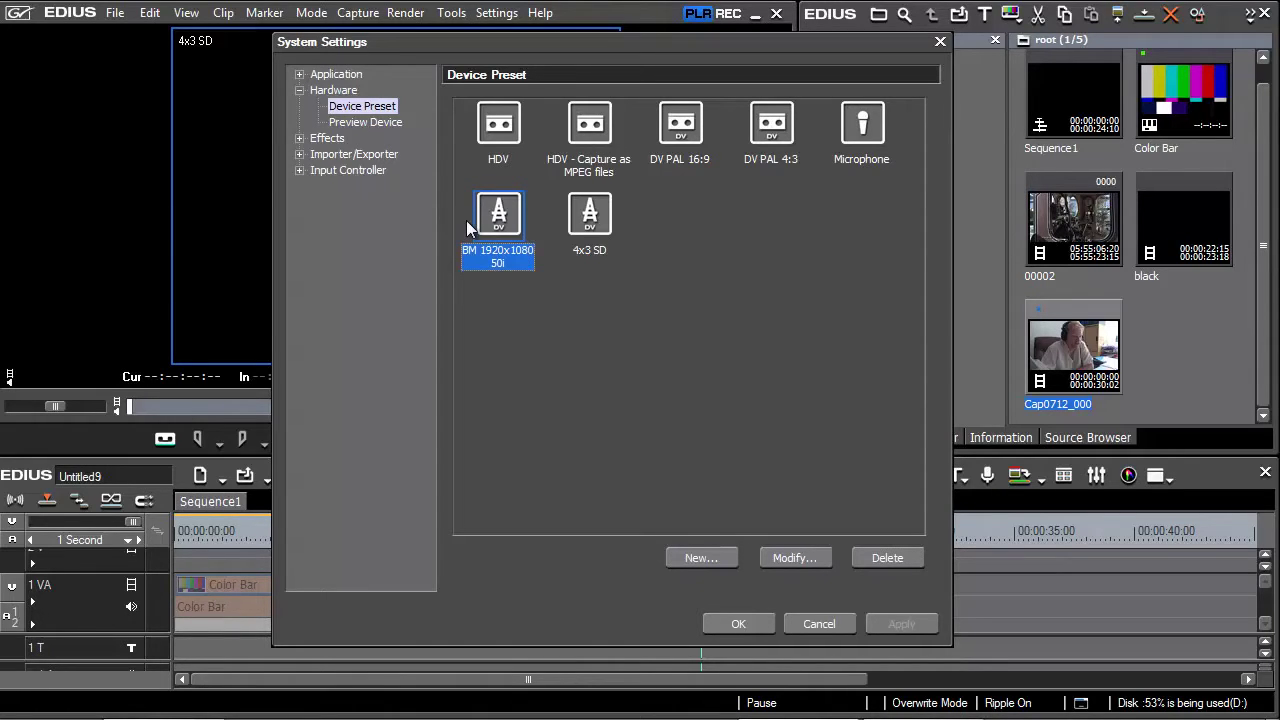
# - Modify the BM 1920x1080 50i preset and bring up its codec list in Format Settings
pyautogui.click(810, 560)
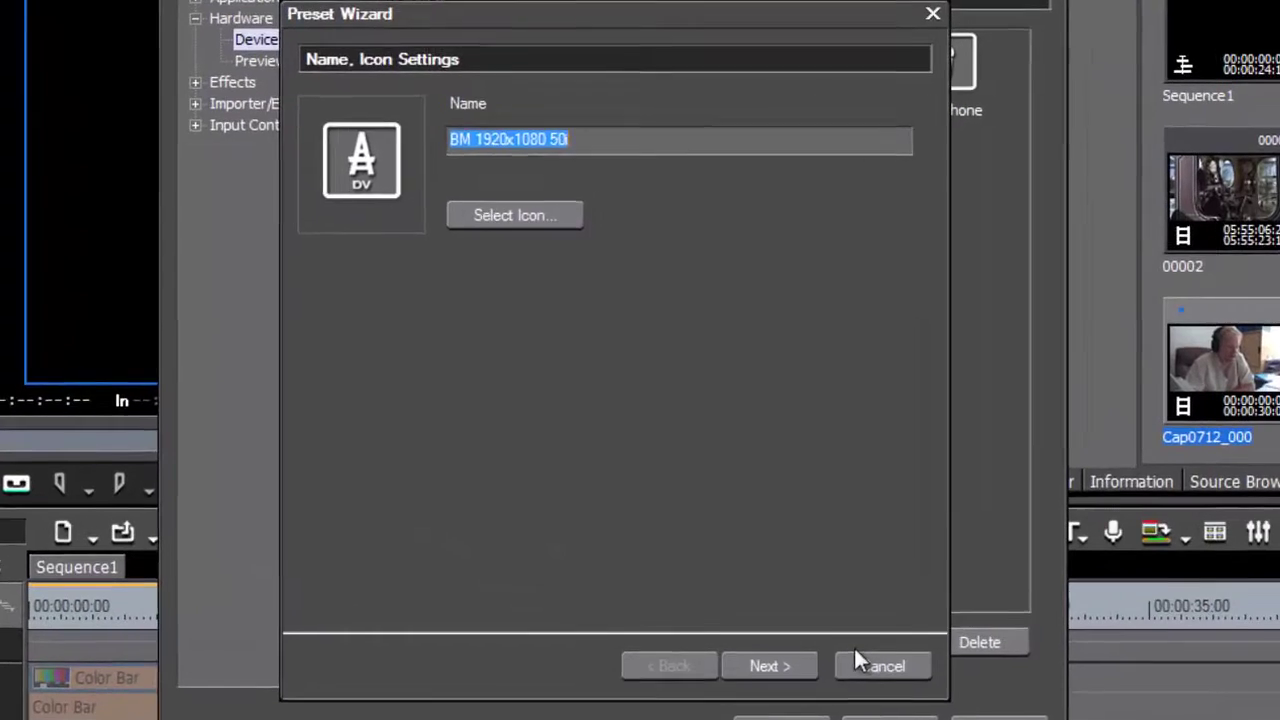
pyautogui.click(734, 574)
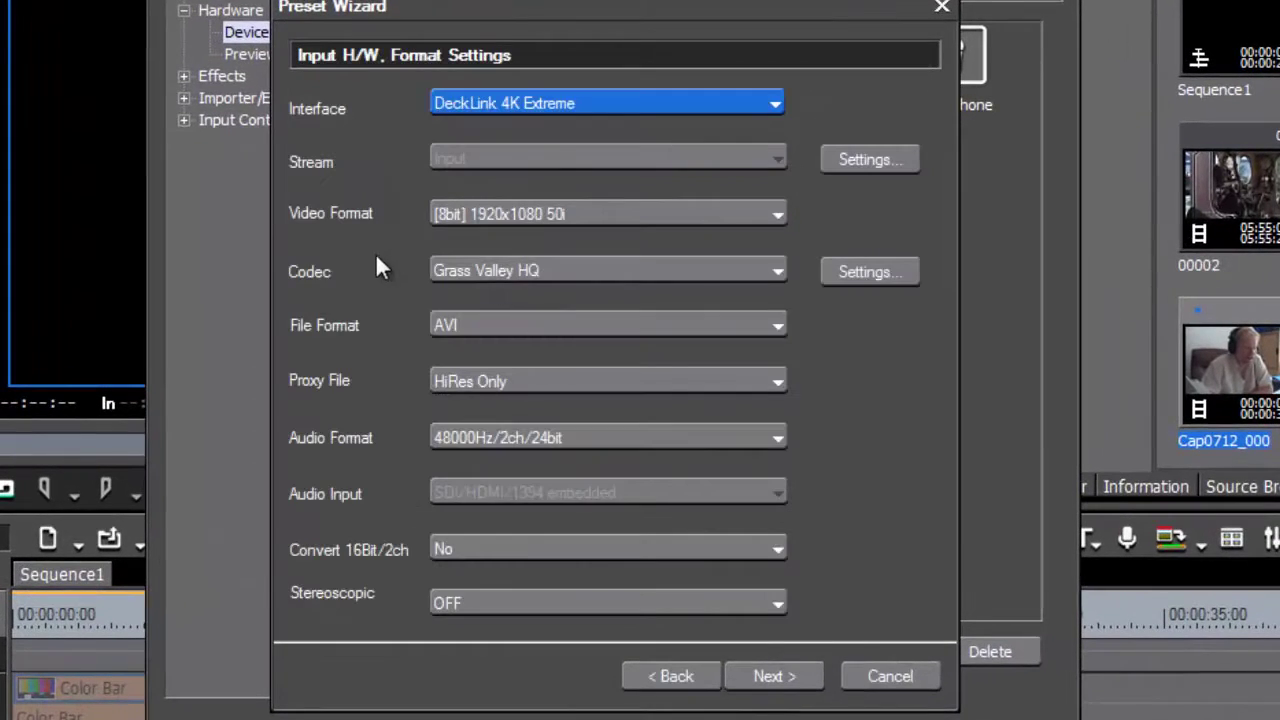
pyautogui.click(562, 271)
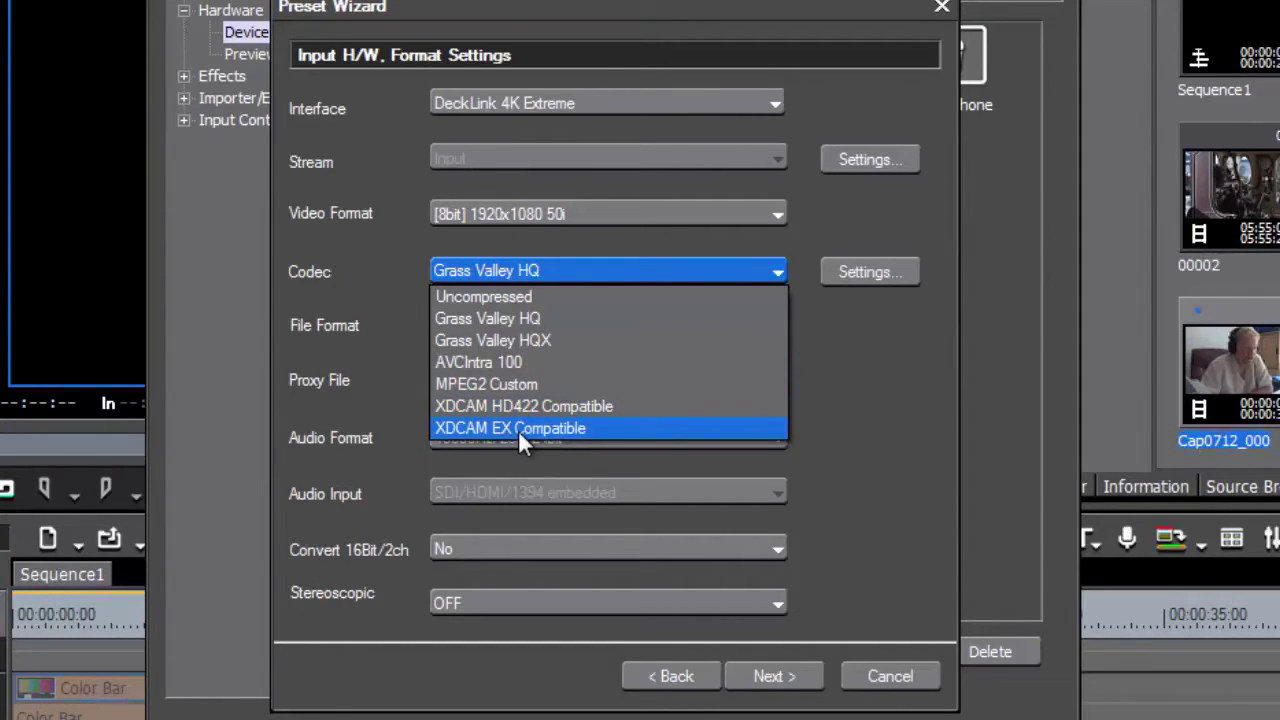
# - Choose XDCAM EX Compatible and keep its codec bit rate at 35Mbps
pyautogui.click(551, 428)
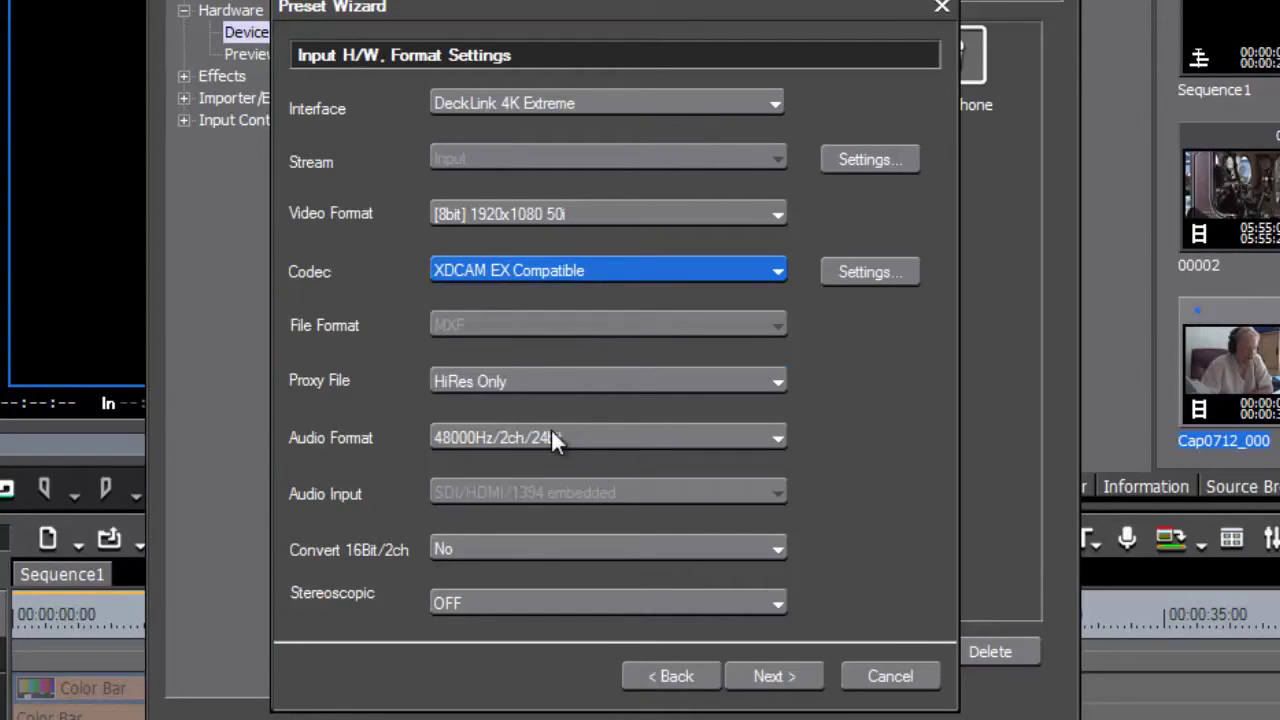
pyautogui.click(889, 278)
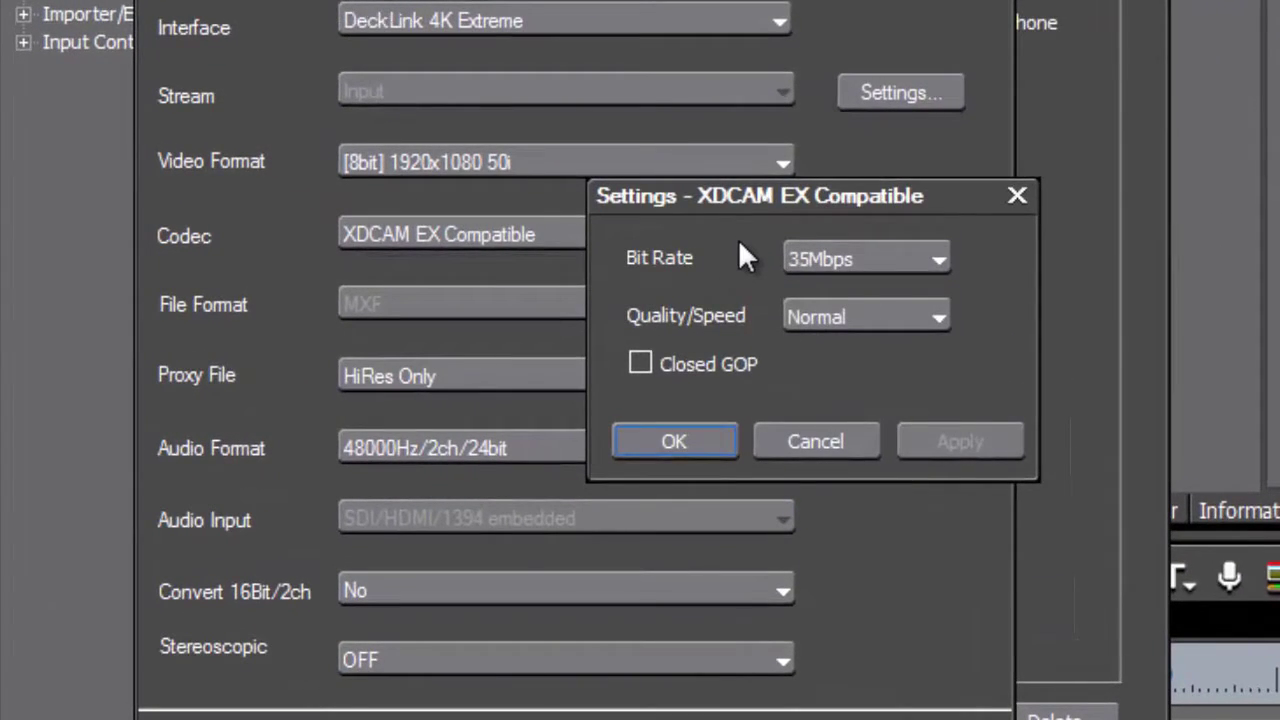
pyautogui.click(910, 257)
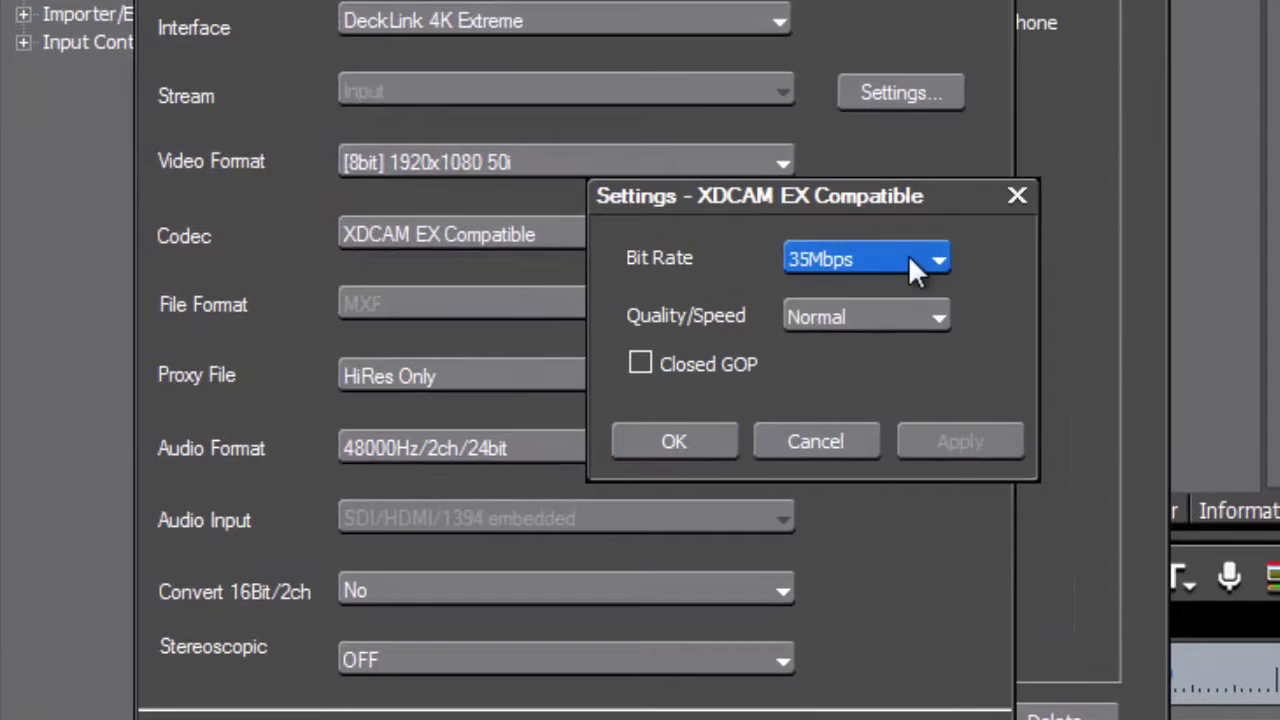
pyautogui.click(910, 257)
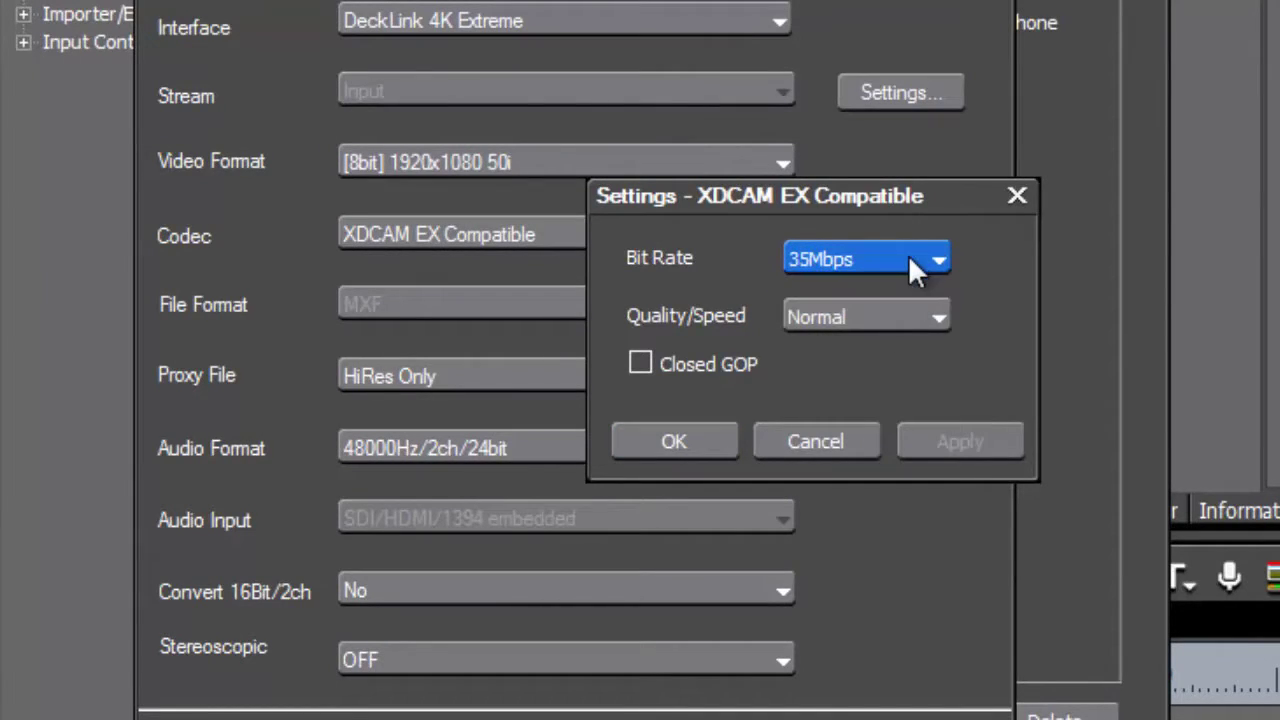
# - Keep XDCAM EX quality/speed at Normal and toggle the Closed GOP option
pyautogui.click(866, 321)
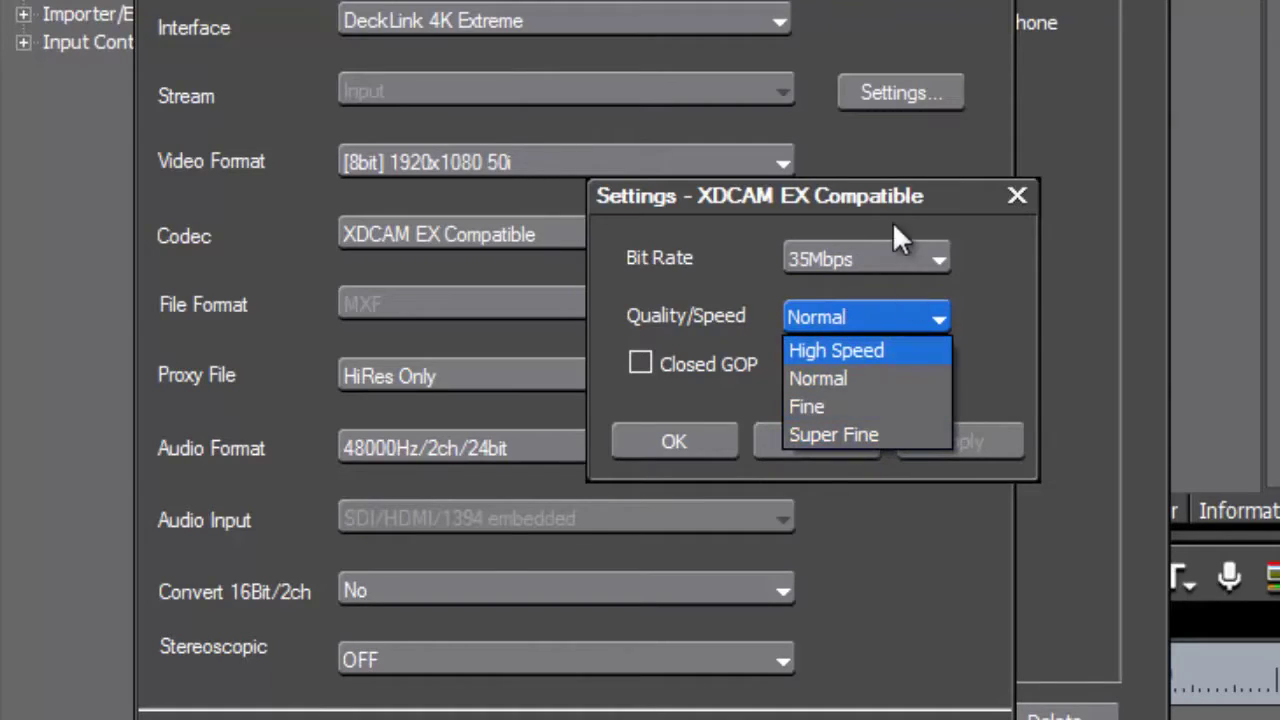
pyautogui.click(841, 380)
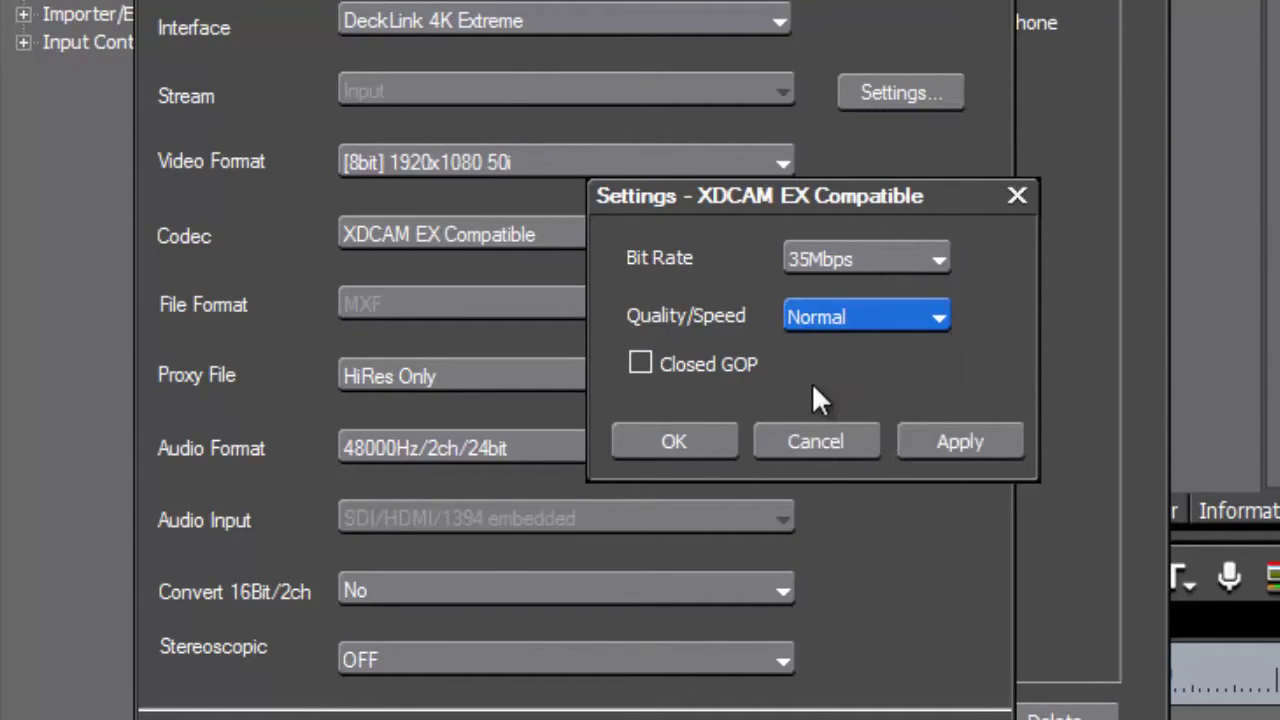
pyautogui.click(848, 318)
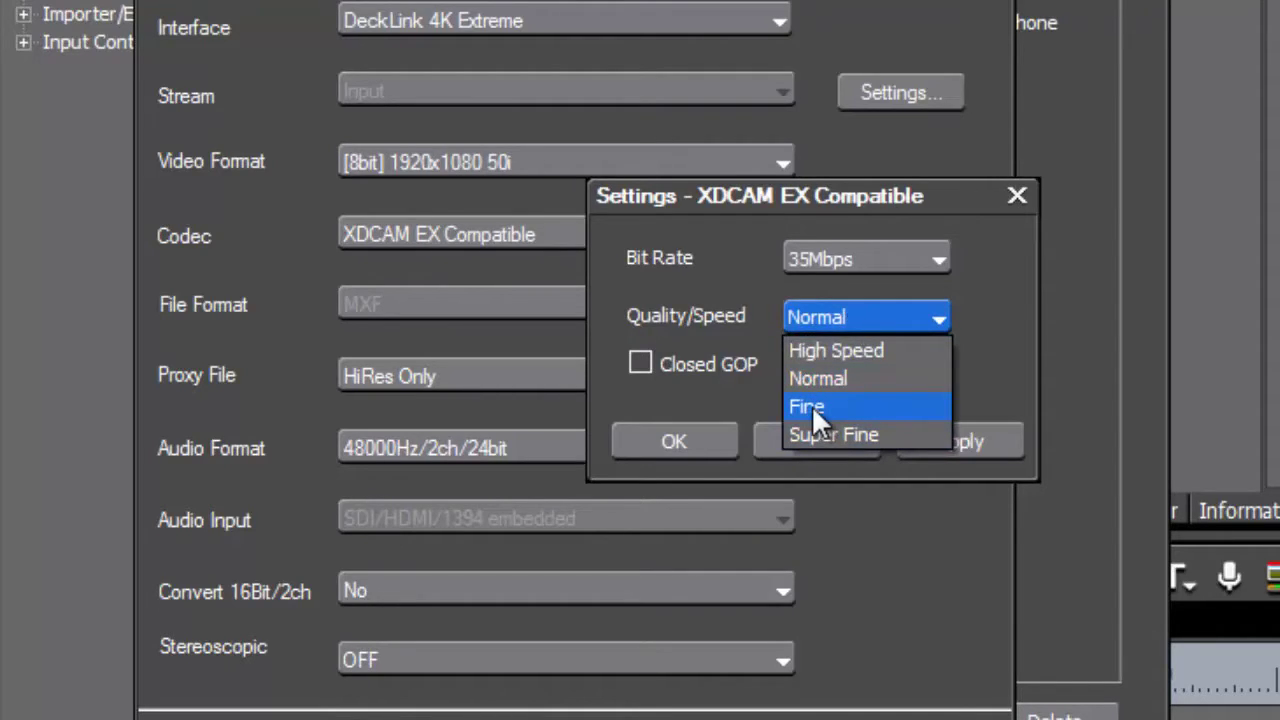
pyautogui.click(828, 380)
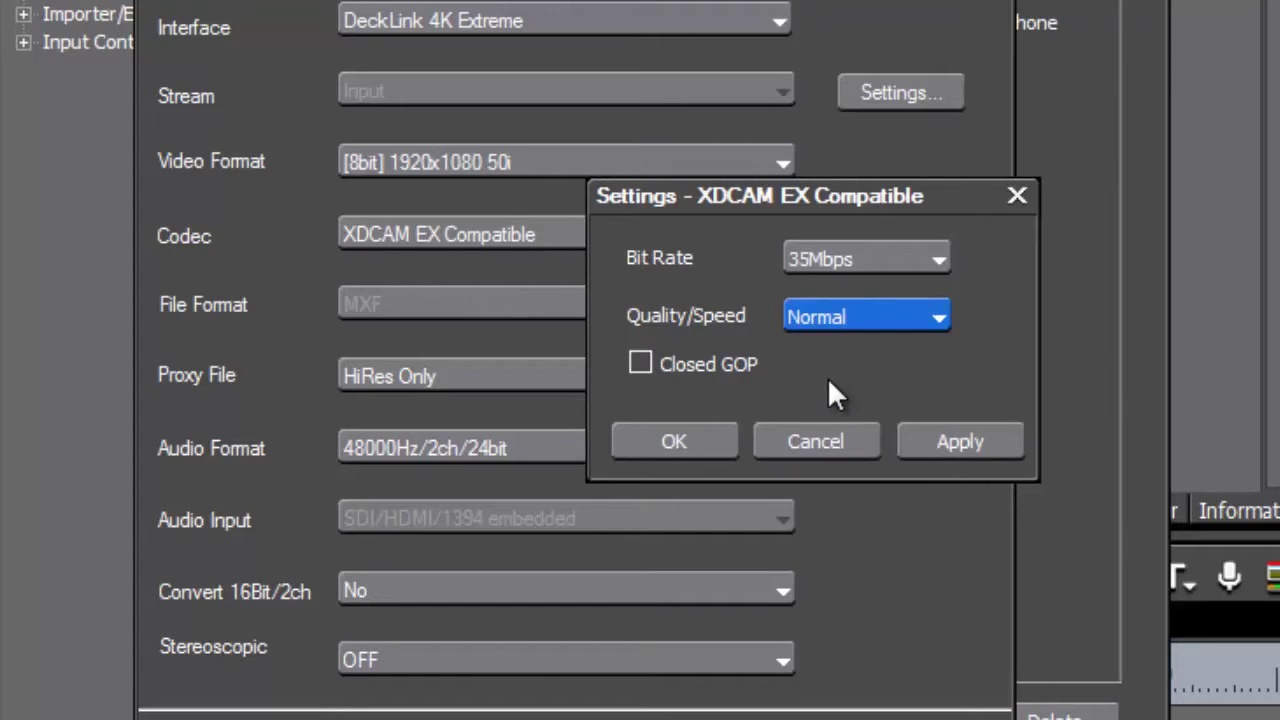
pyautogui.click(640, 364)
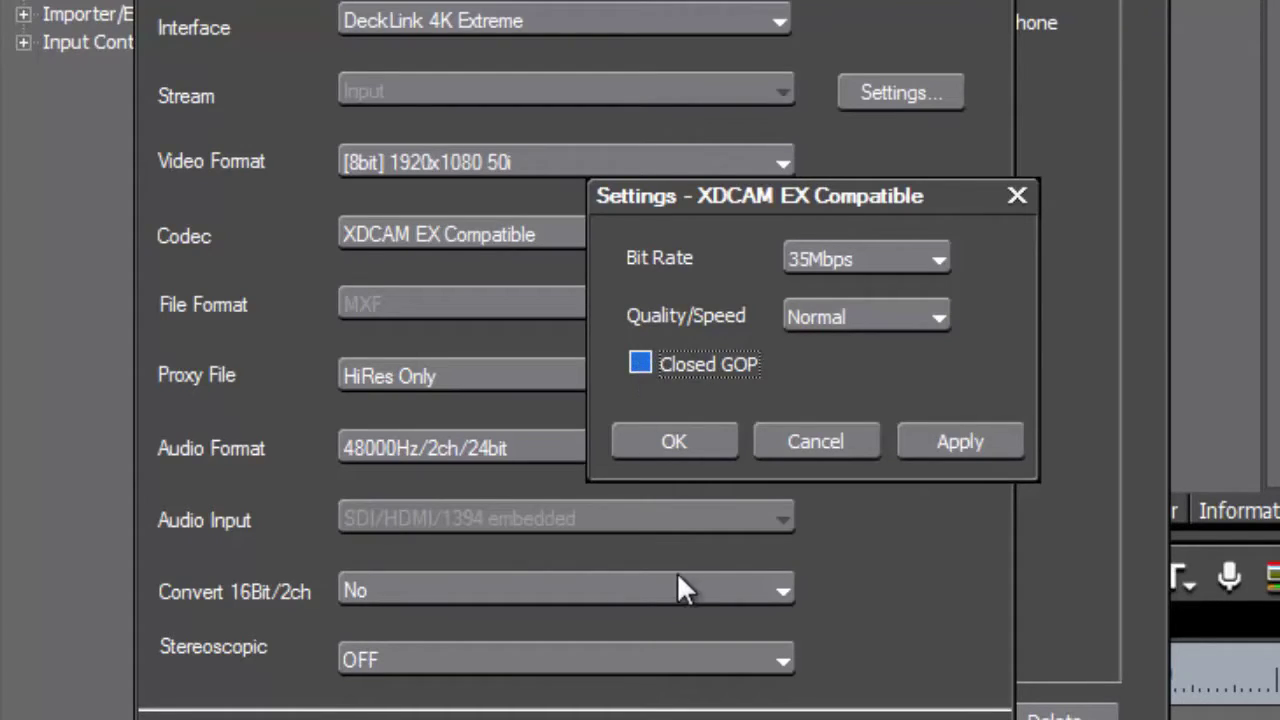
# - Close the XDCAM EX options, glance at XDCAM HD422 options, then pick MPEG2 Custom
pyautogui.click(729, 449)
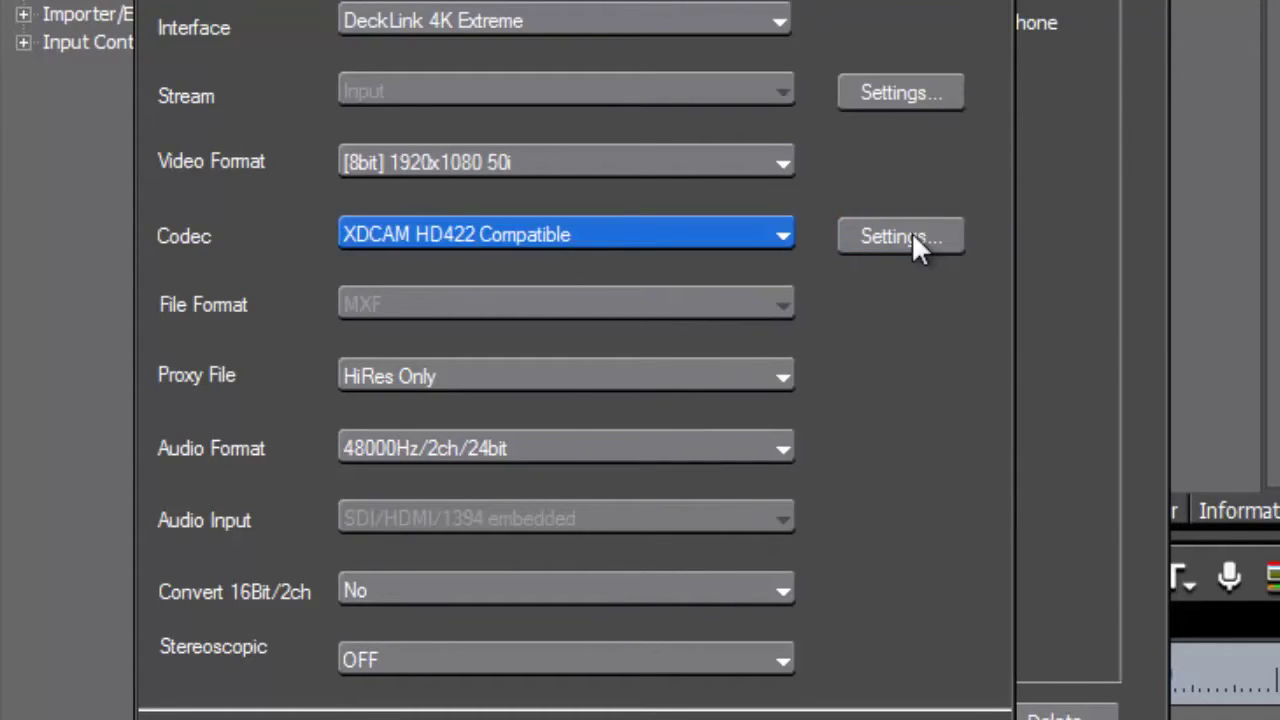
pyautogui.click(912, 238)
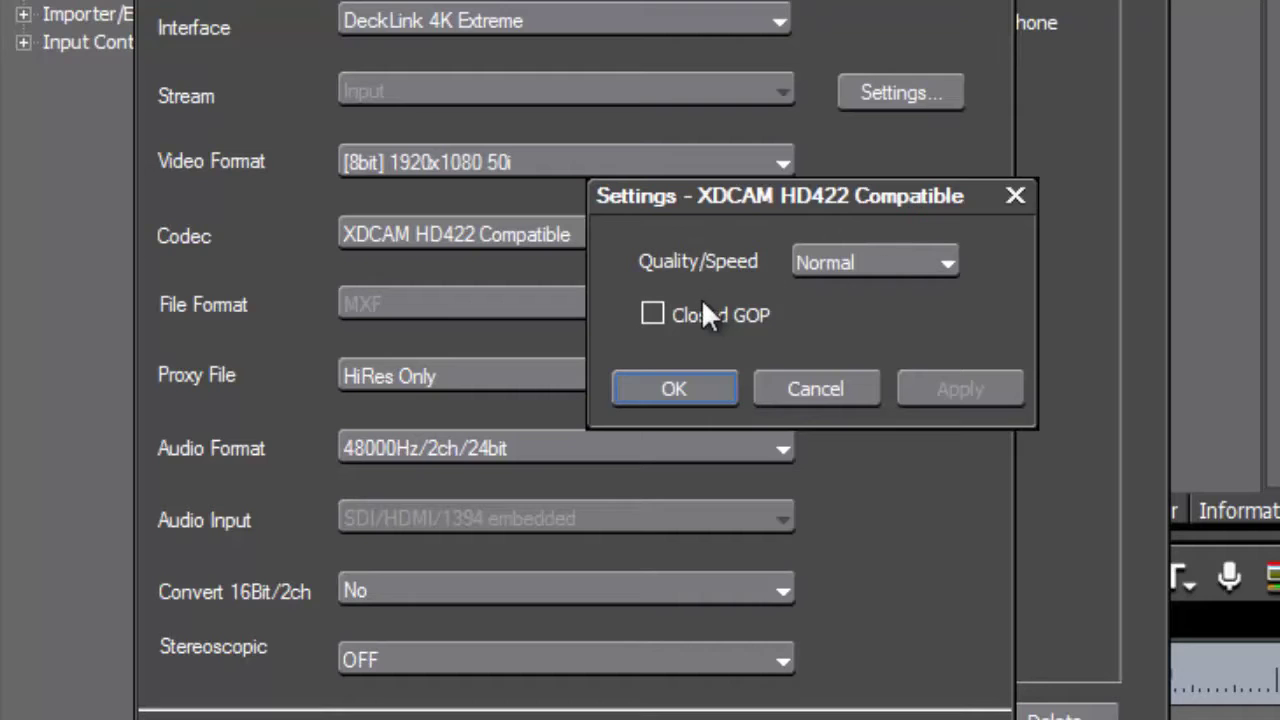
pyautogui.click(836, 388)
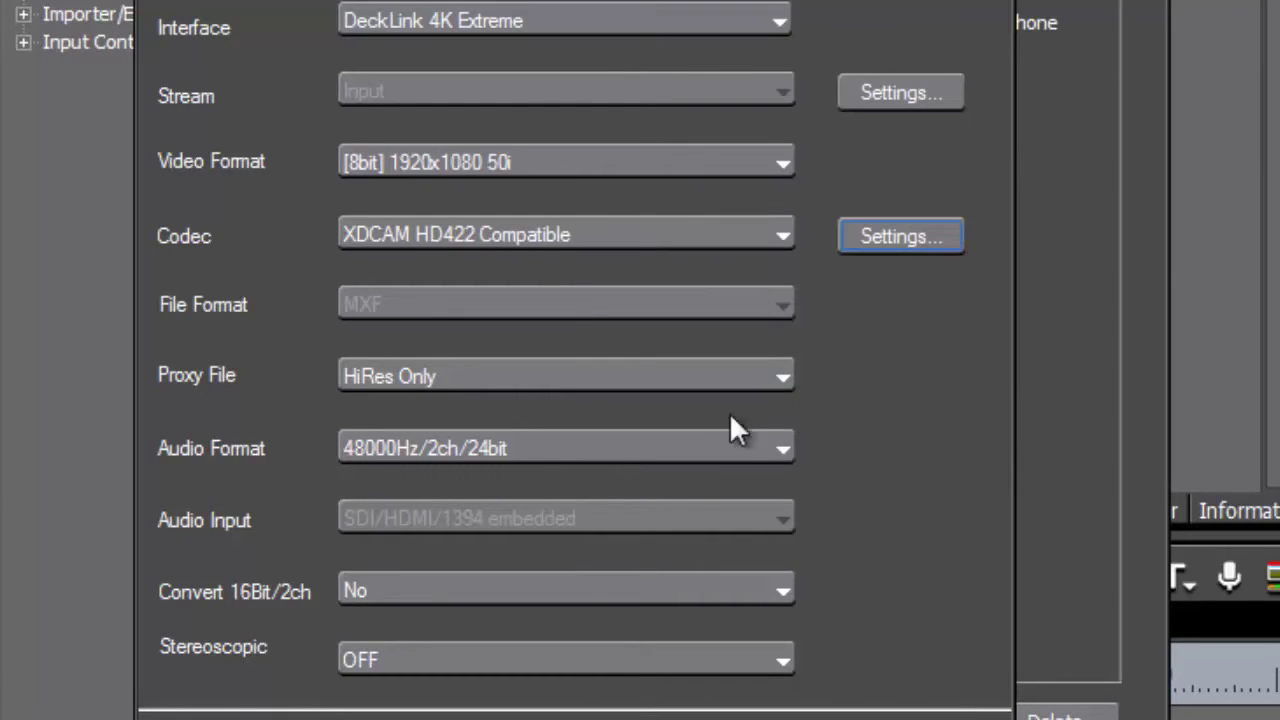
pyautogui.click(548, 233)
pyautogui.click(472, 378)
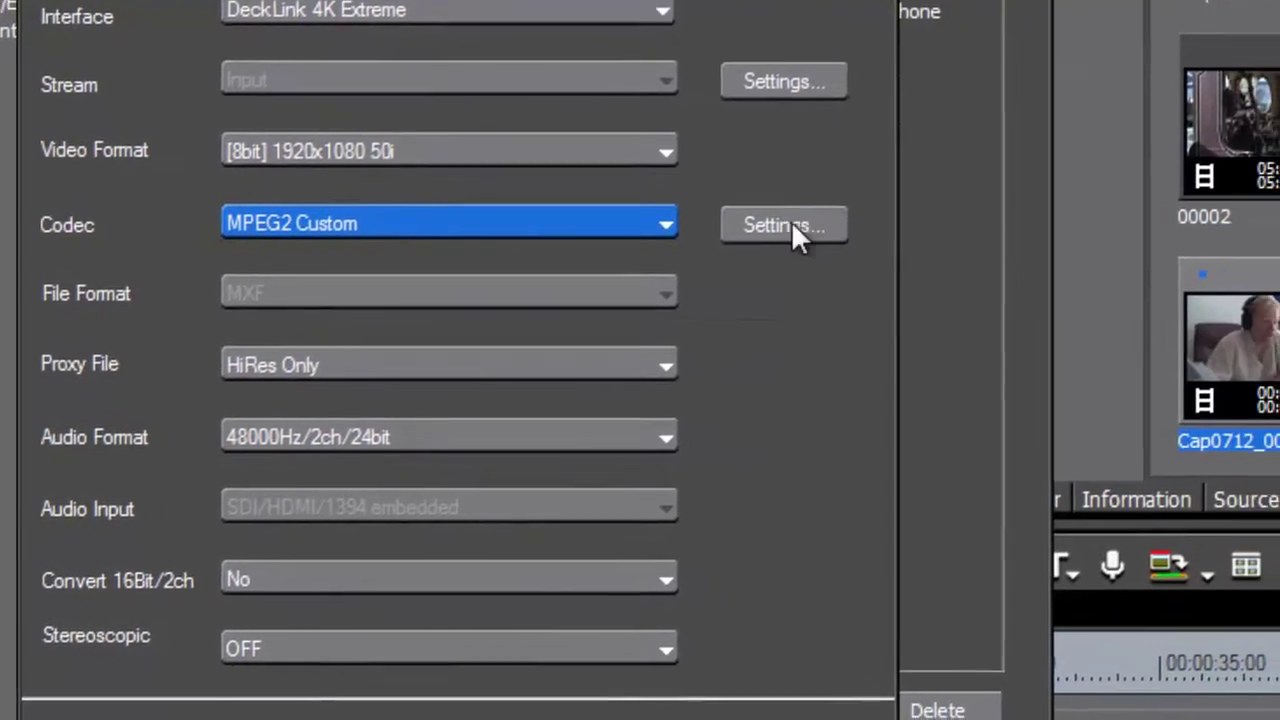
# - Review MPEG2 Custom options unchanged: average bit rate 25000000, GOP structure IBBP
pyautogui.click(910, 240)
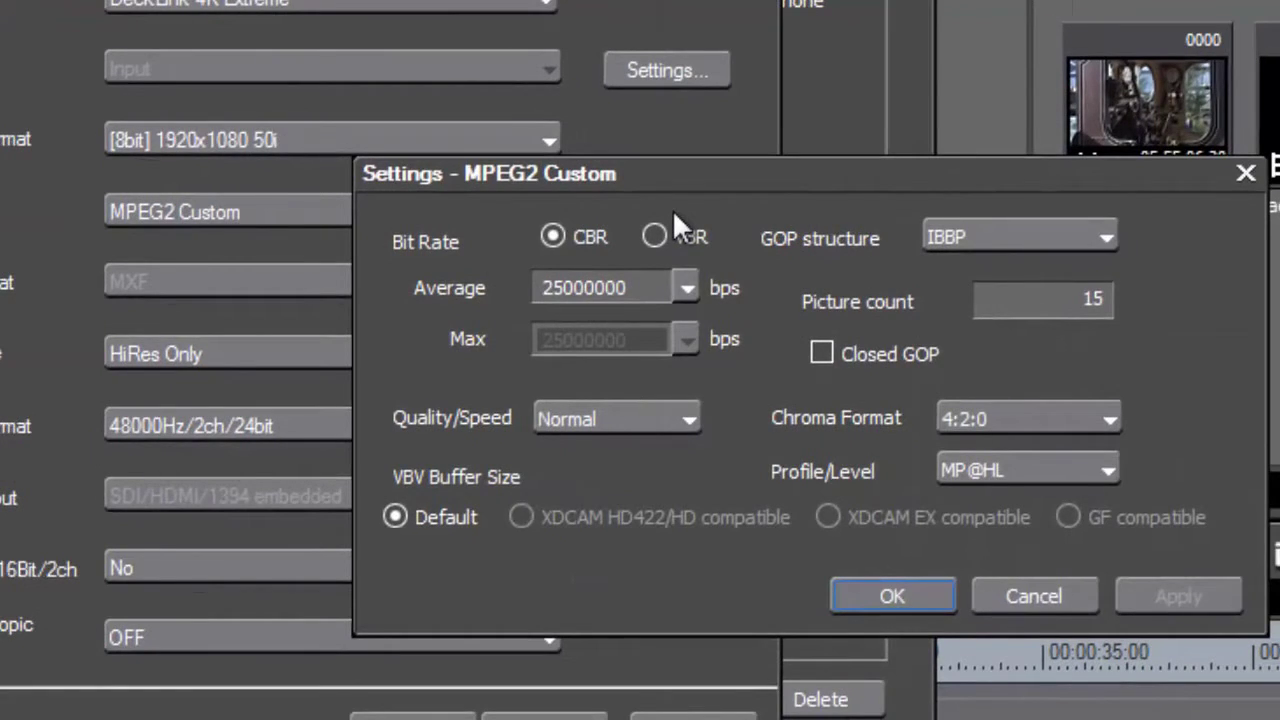
pyautogui.click(684, 284)
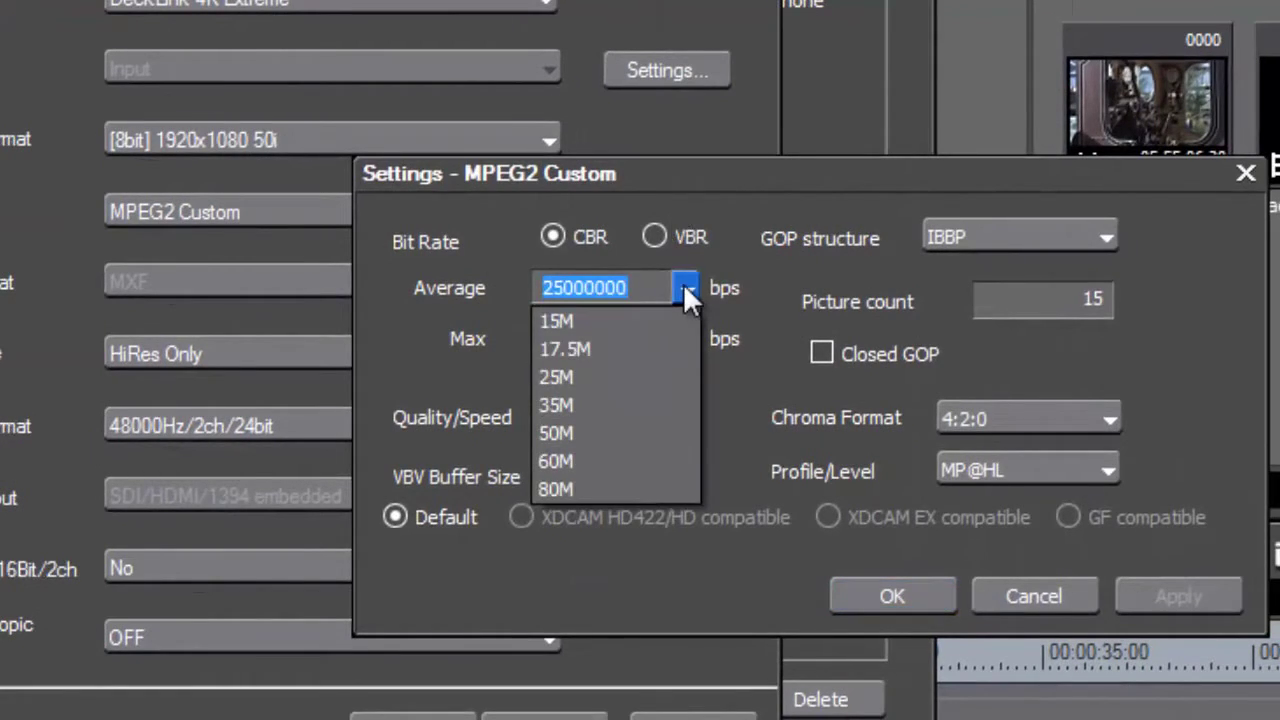
pyautogui.click(684, 284)
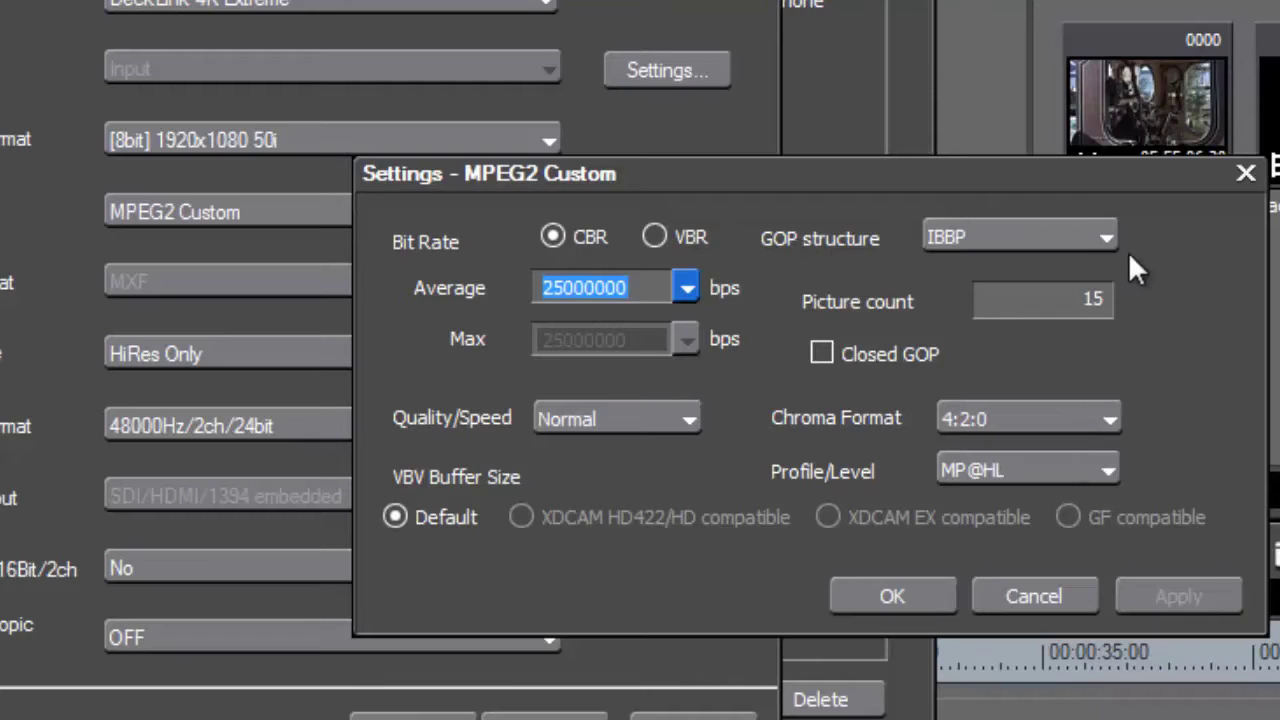
pyautogui.click(1105, 238)
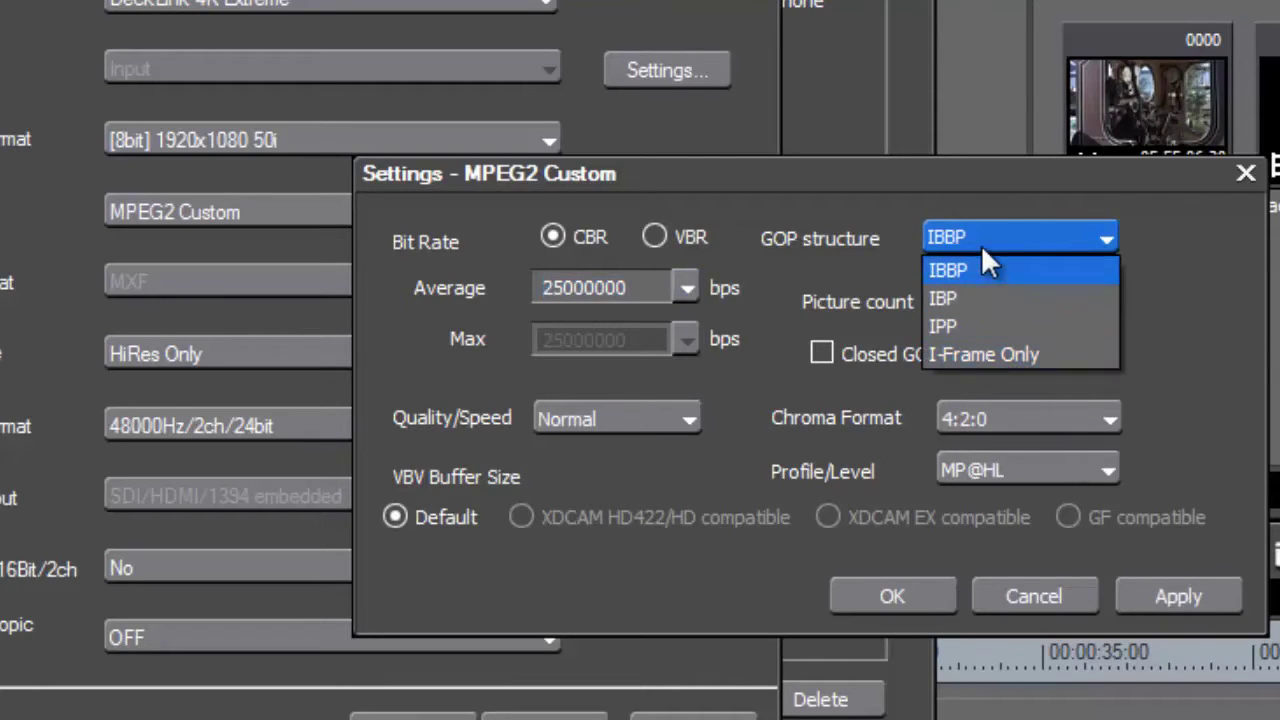
pyautogui.click(958, 266)
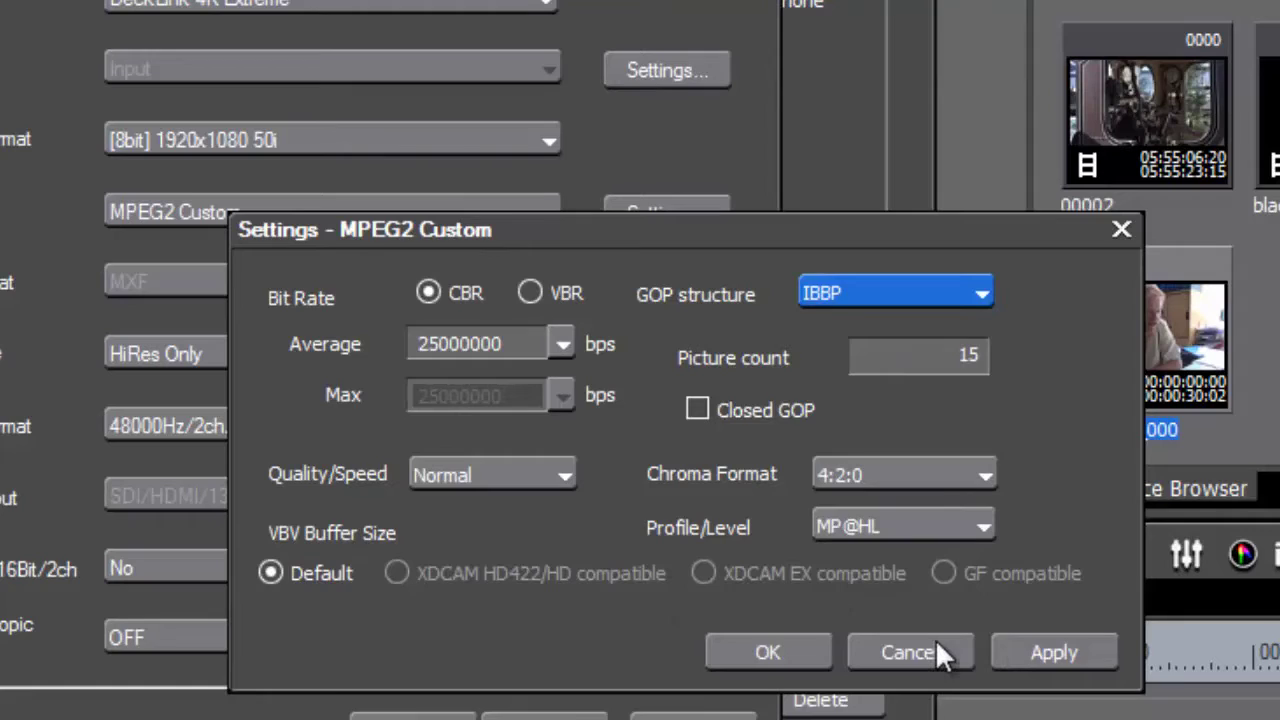
pyautogui.click(945, 650)
pyautogui.click(271, 212)
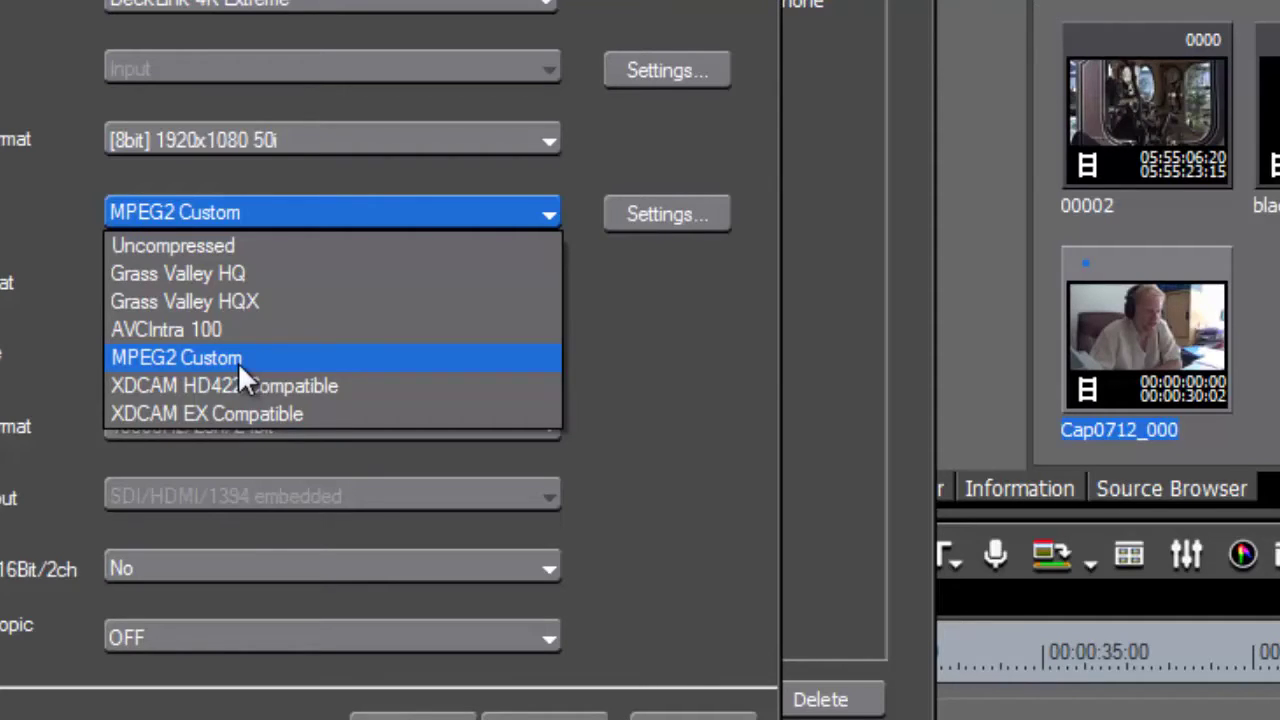
# - Pick Grass Valley HQ, set format to [10bit] 1920x1080 50i, then switch to Grass Valley HQX
pyautogui.click(229, 273)
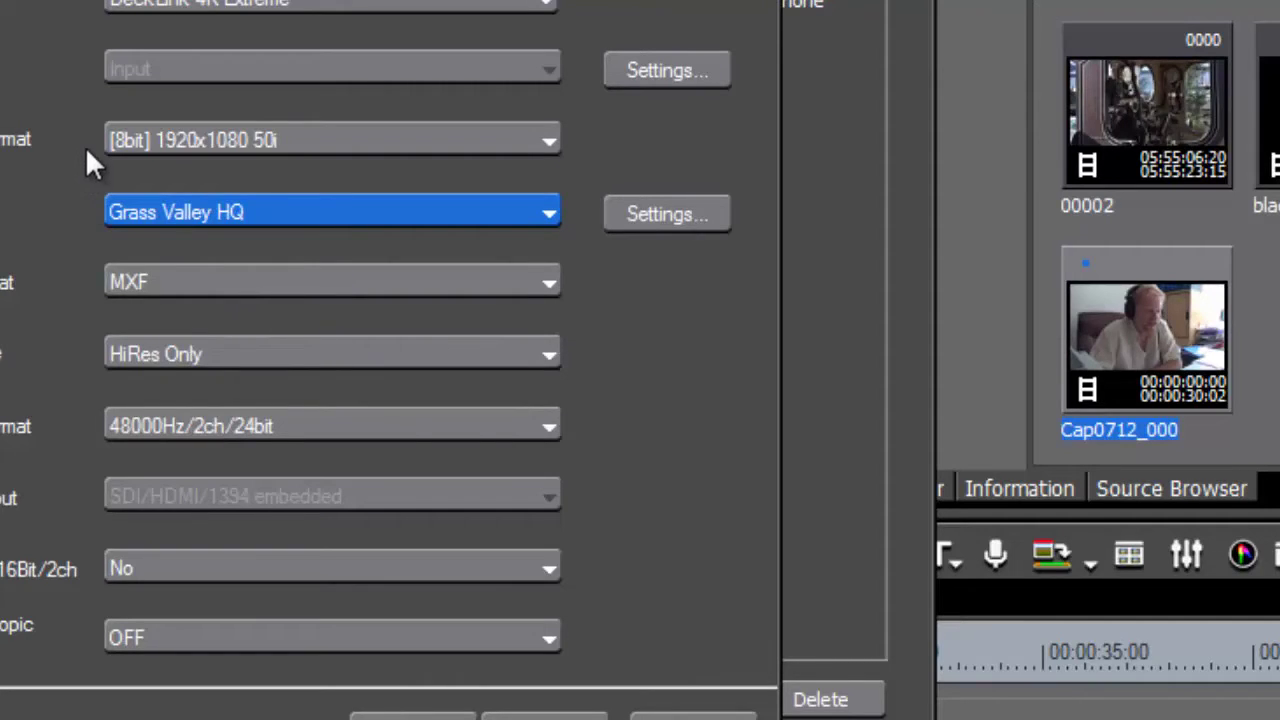
pyautogui.click(181, 138)
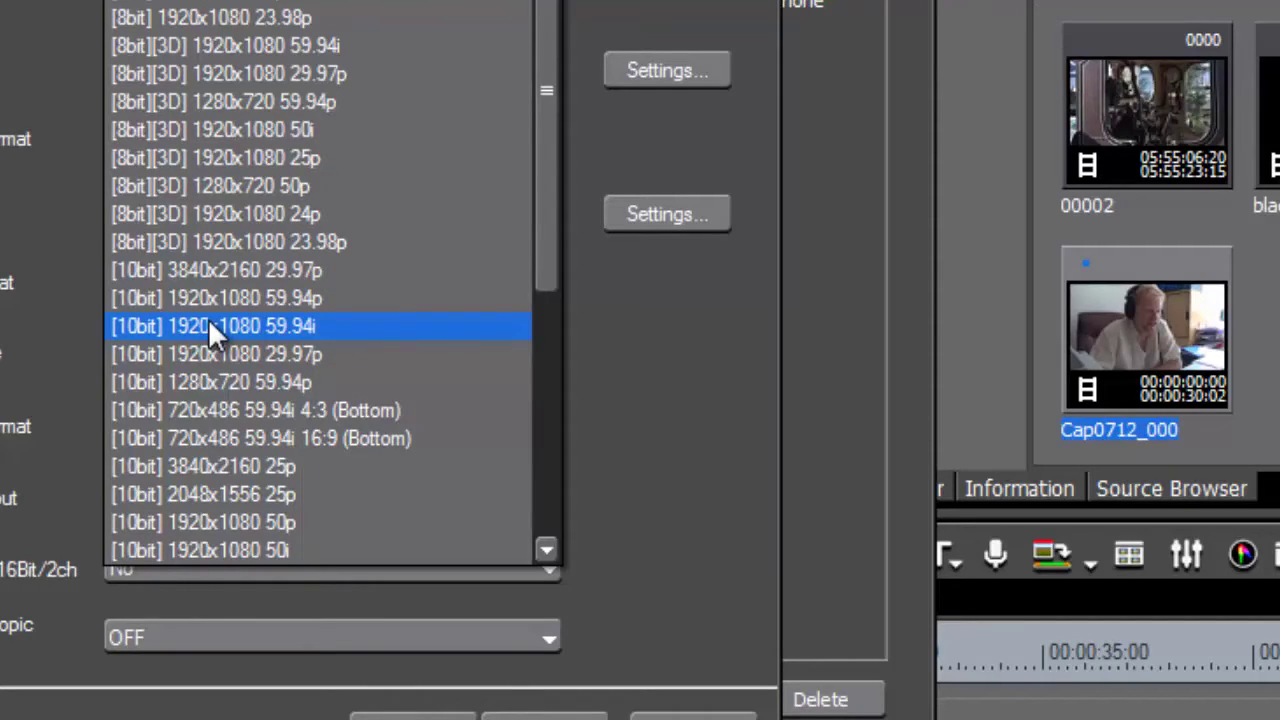
pyautogui.scroll(-2, 360, 438)
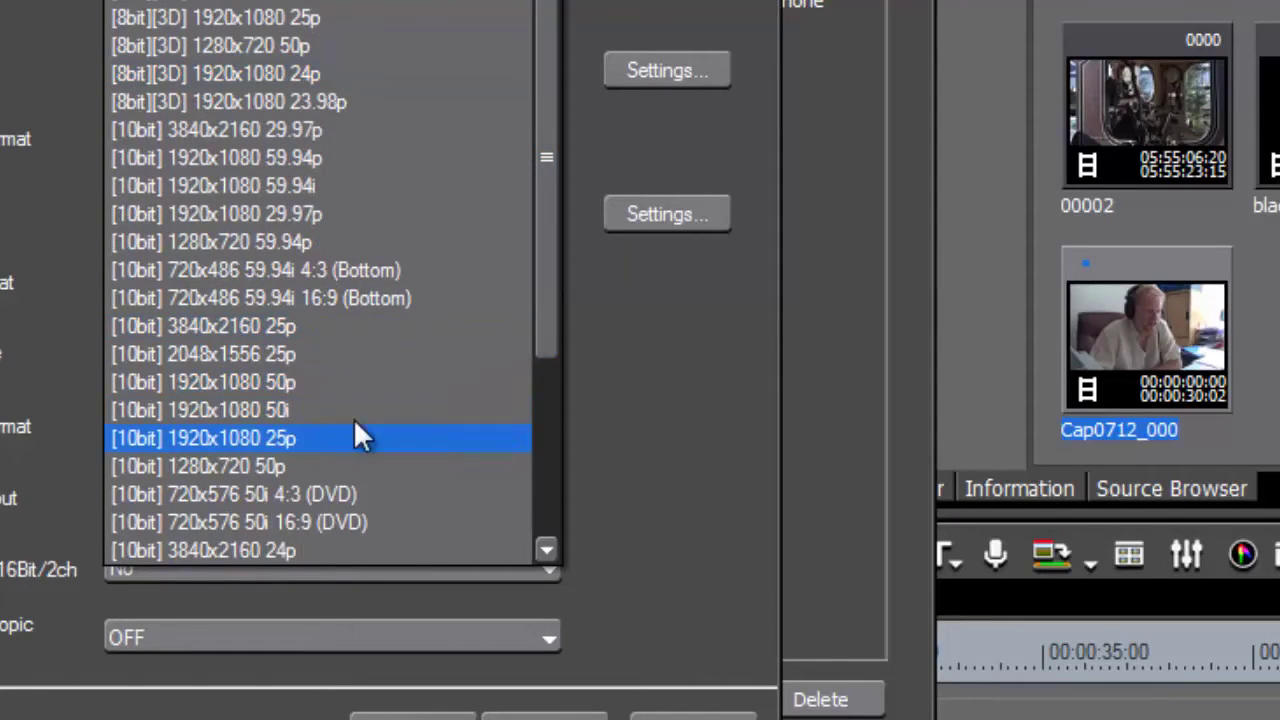
pyautogui.click(320, 418)
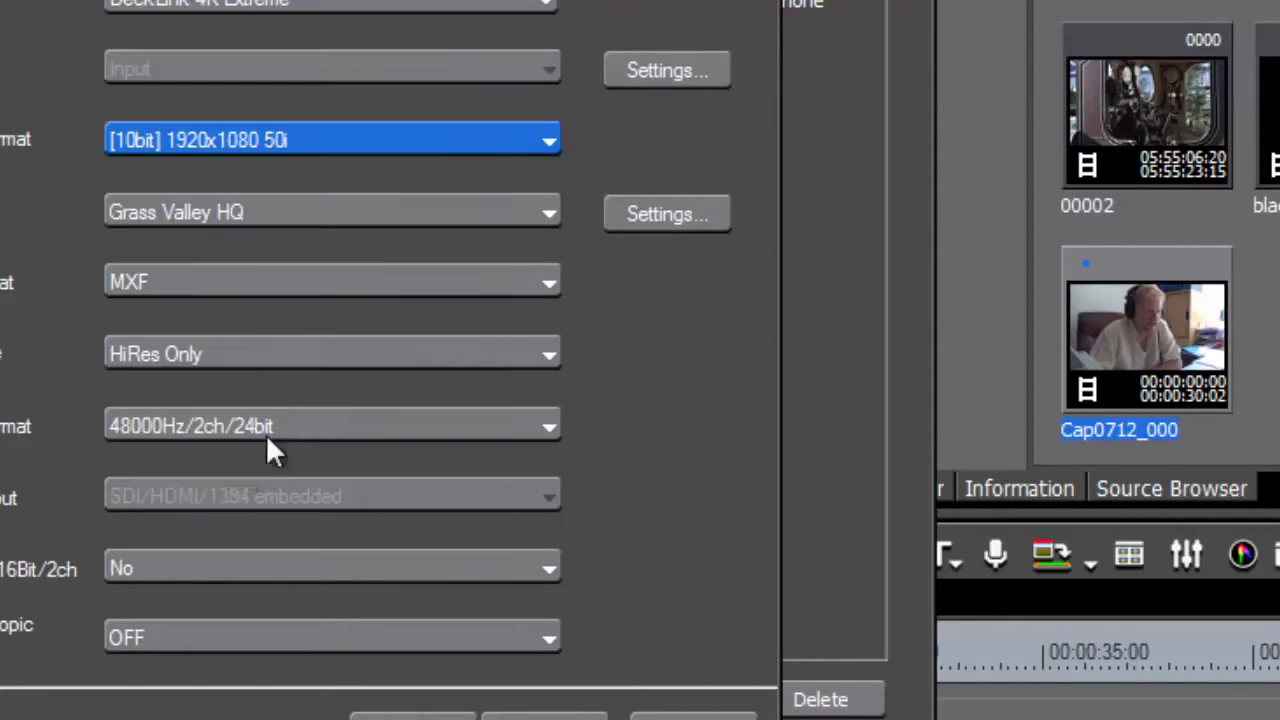
pyautogui.click(327, 222)
pyautogui.click(285, 295)
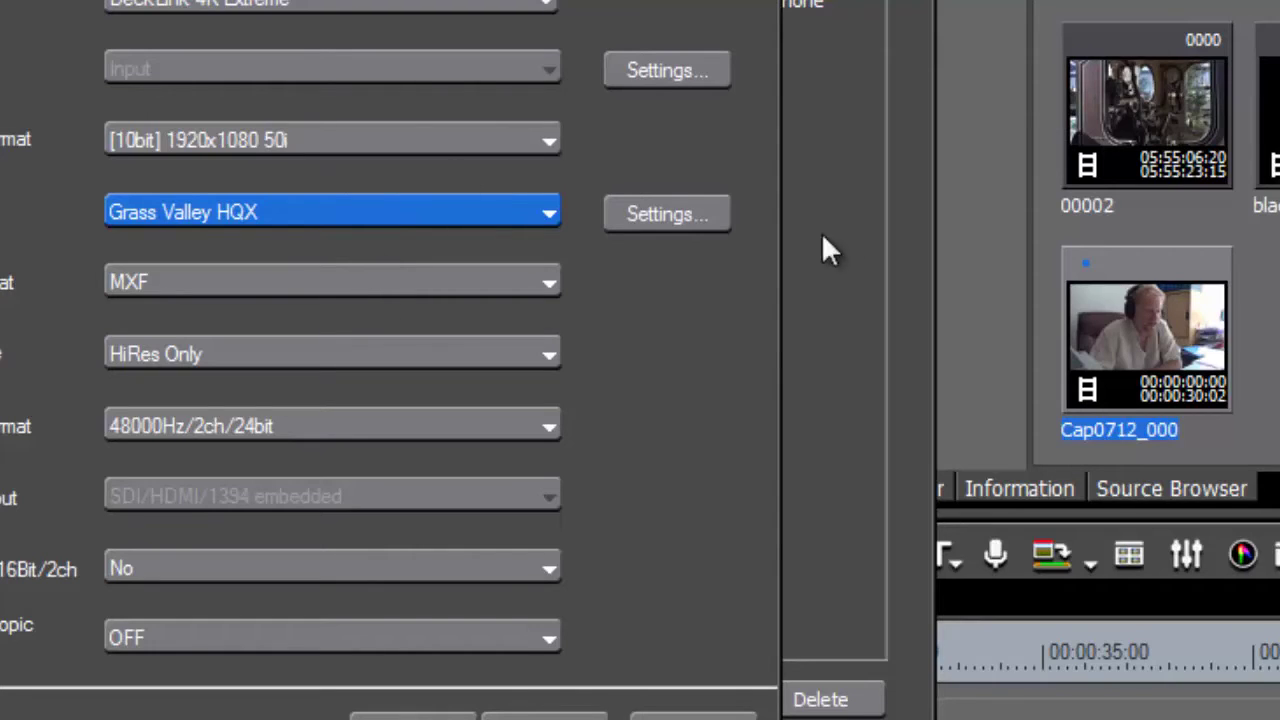
# - Return the format to [8bit] 1920x1080 50i with the Grass Valley HQ codec
pyautogui.click(509, 140)
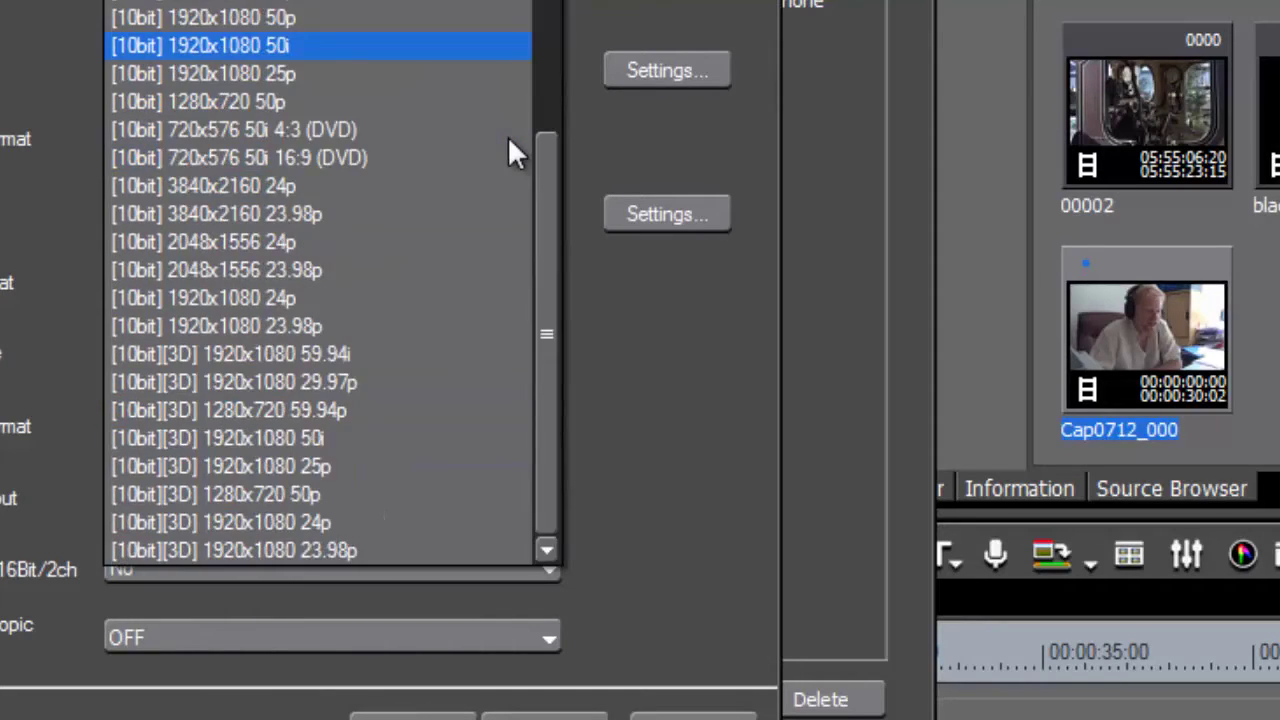
pyautogui.moveTo(546, 170); pyautogui.dragTo(560, 30)
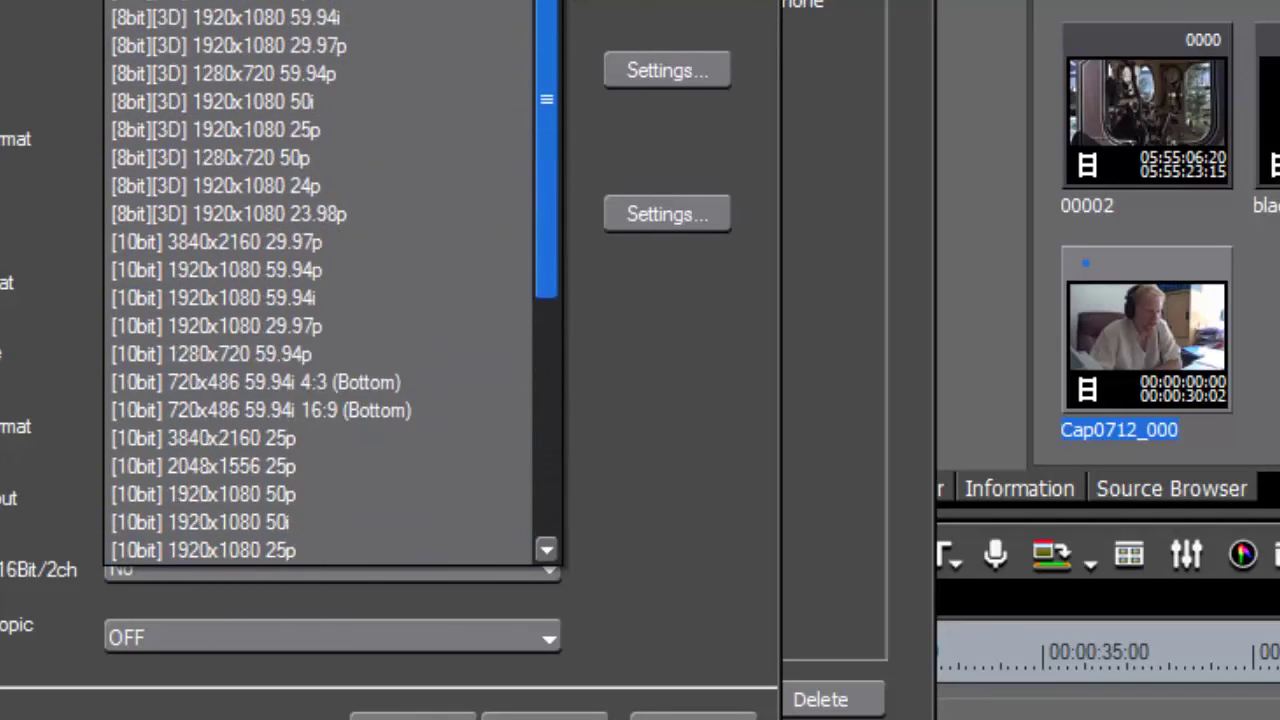
pyautogui.click(229, 140)
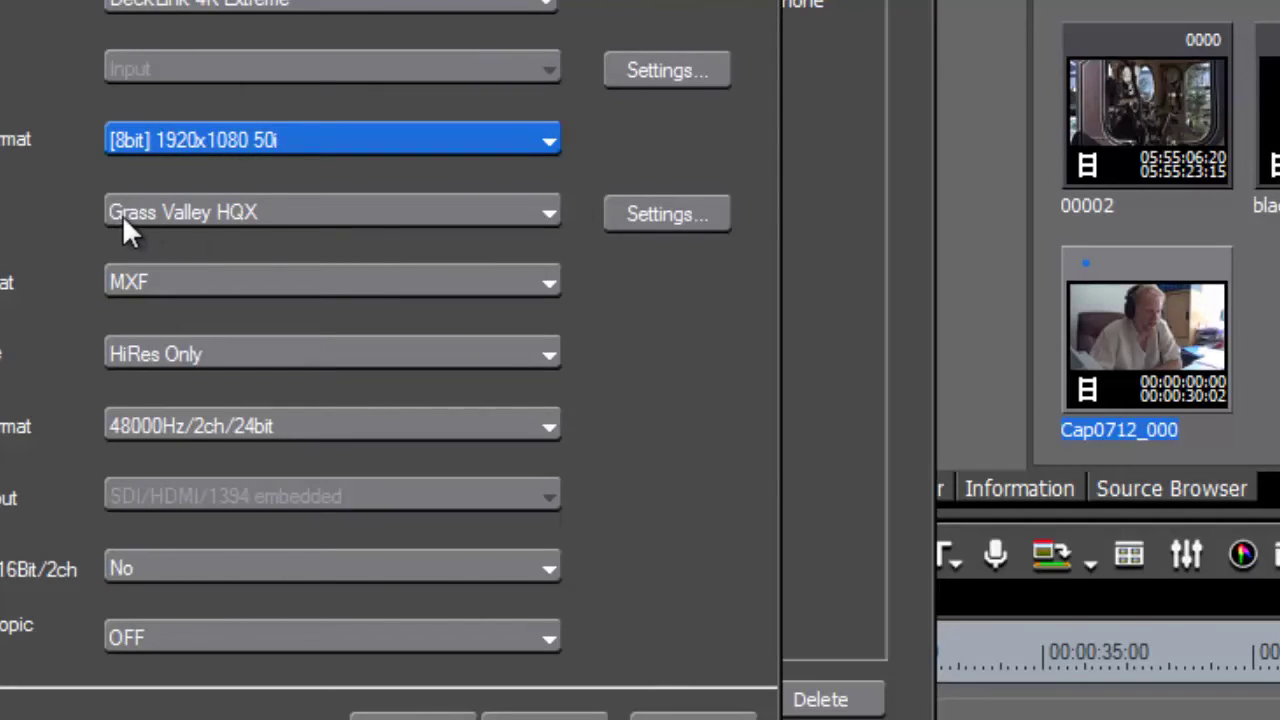
pyautogui.click(280, 222)
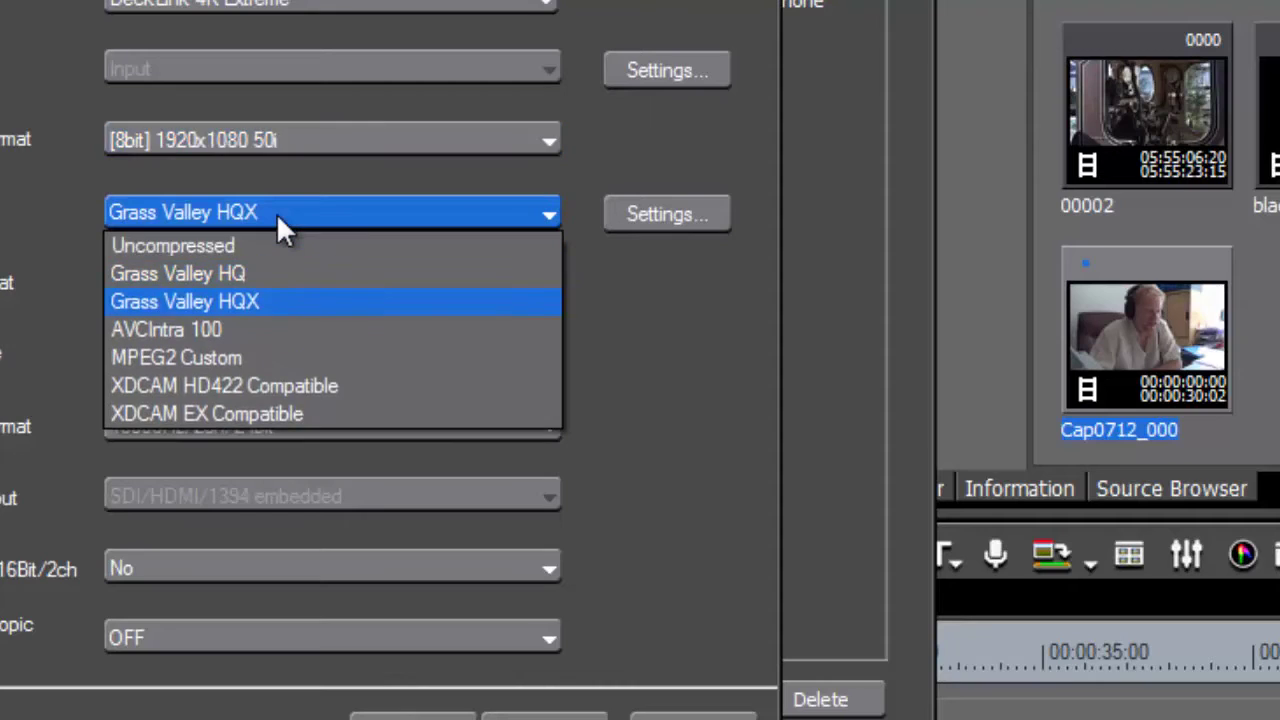
pyautogui.click(229, 274)
# - Change the video format to [10bit] 1920x1080 50i
pyautogui.click(278, 134)
pyautogui.scroll(-3, 278, 134)
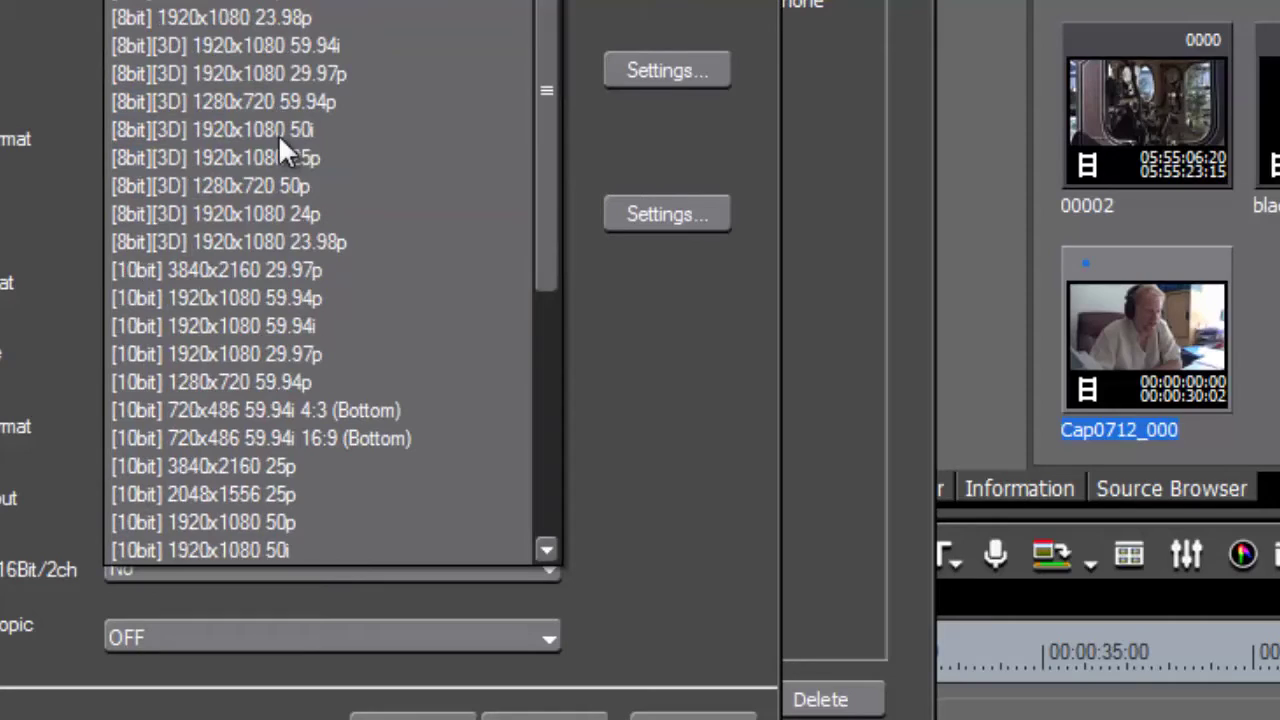
pyautogui.click(272, 549)
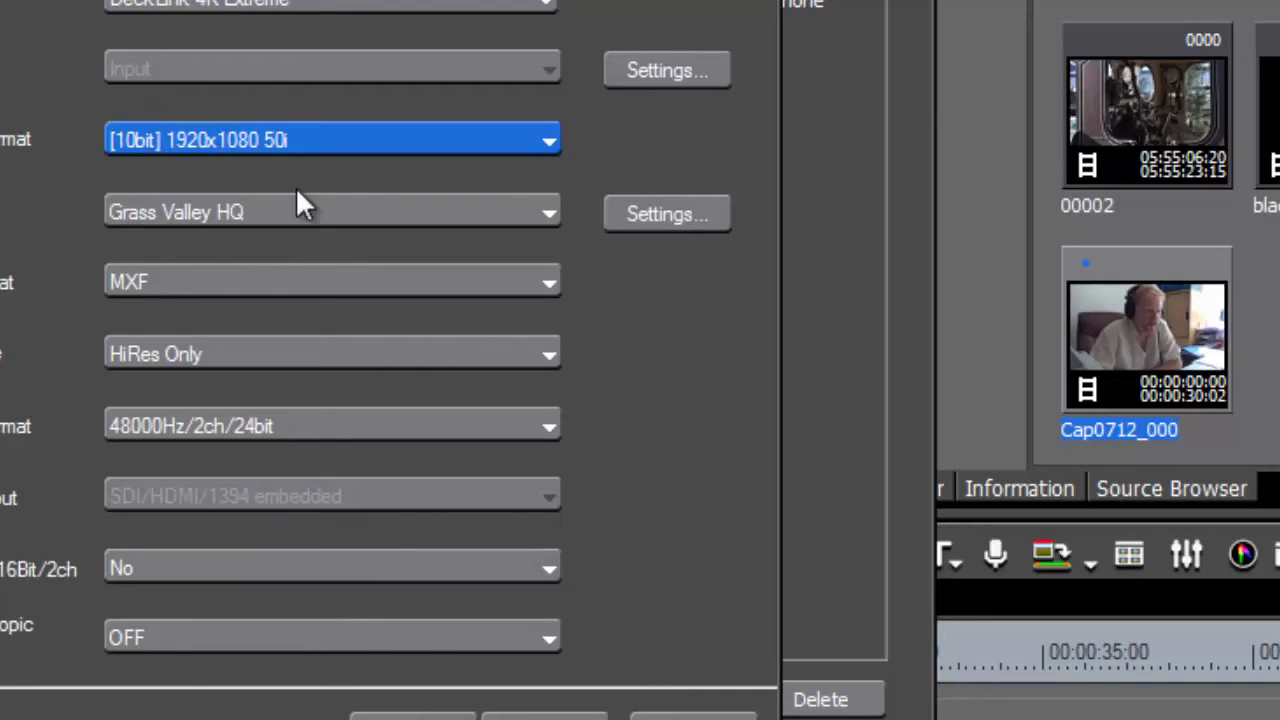
# - Switch the capture codec to Grass Valley HQX
pyautogui.click(262, 212)
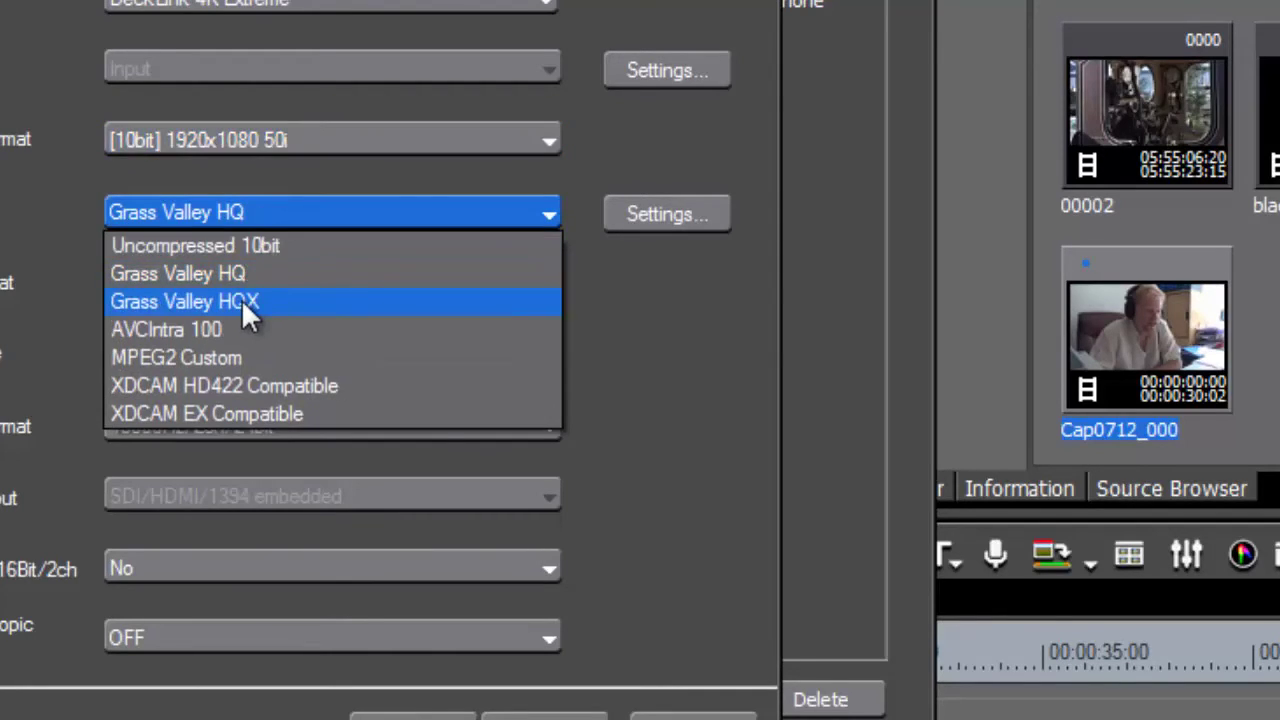
pyautogui.click(243, 301)
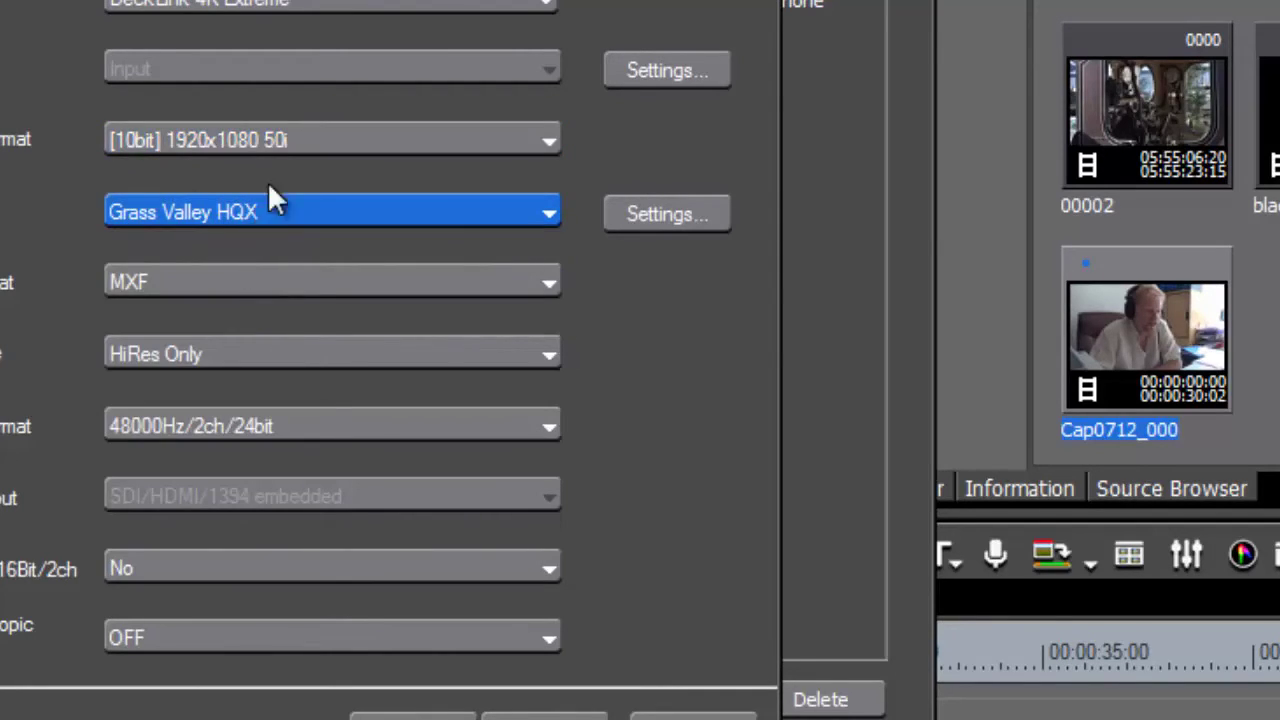
pyautogui.click(305, 216)
pyautogui.click(305, 216)
# - Set the Grass Valley HQX quality to Online(SuperFine) and confirm
pyautogui.click(655, 214)
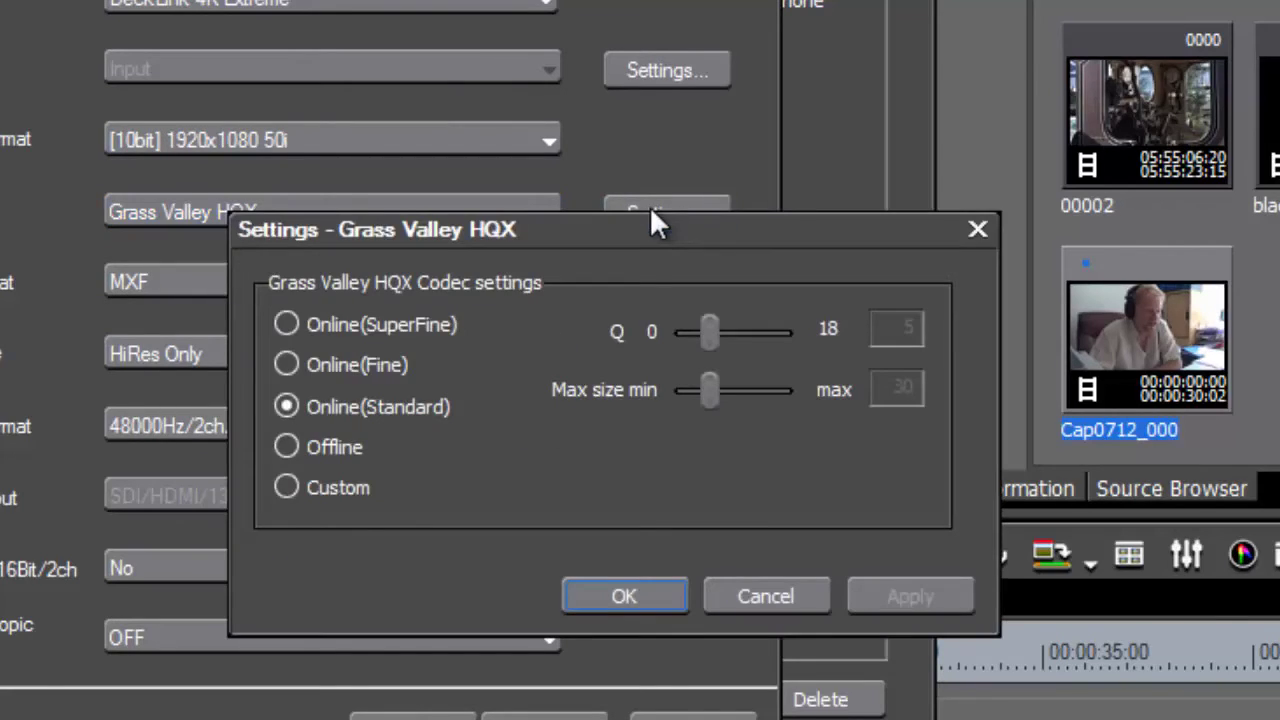
pyautogui.click(373, 326)
pyautogui.click(636, 592)
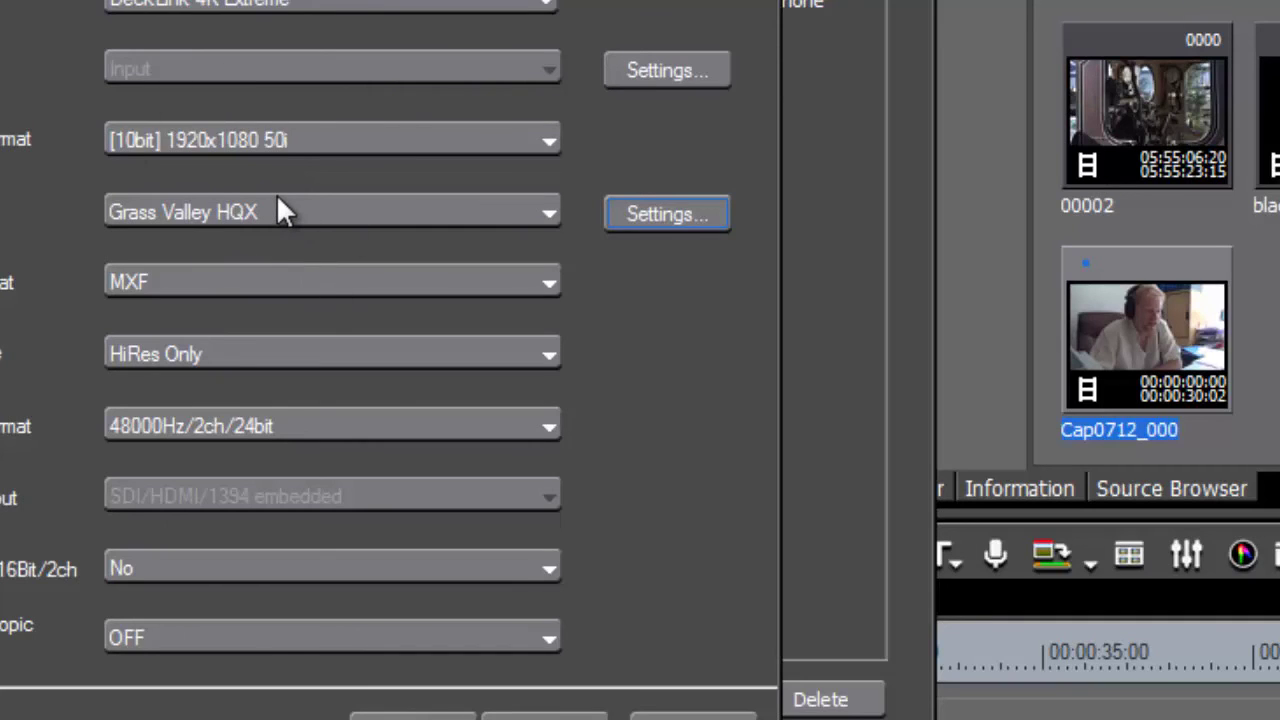
# - Select [8bit] 1920x1080 50i as video format, then Grass Valley HQ as codec
pyautogui.click(267, 140)
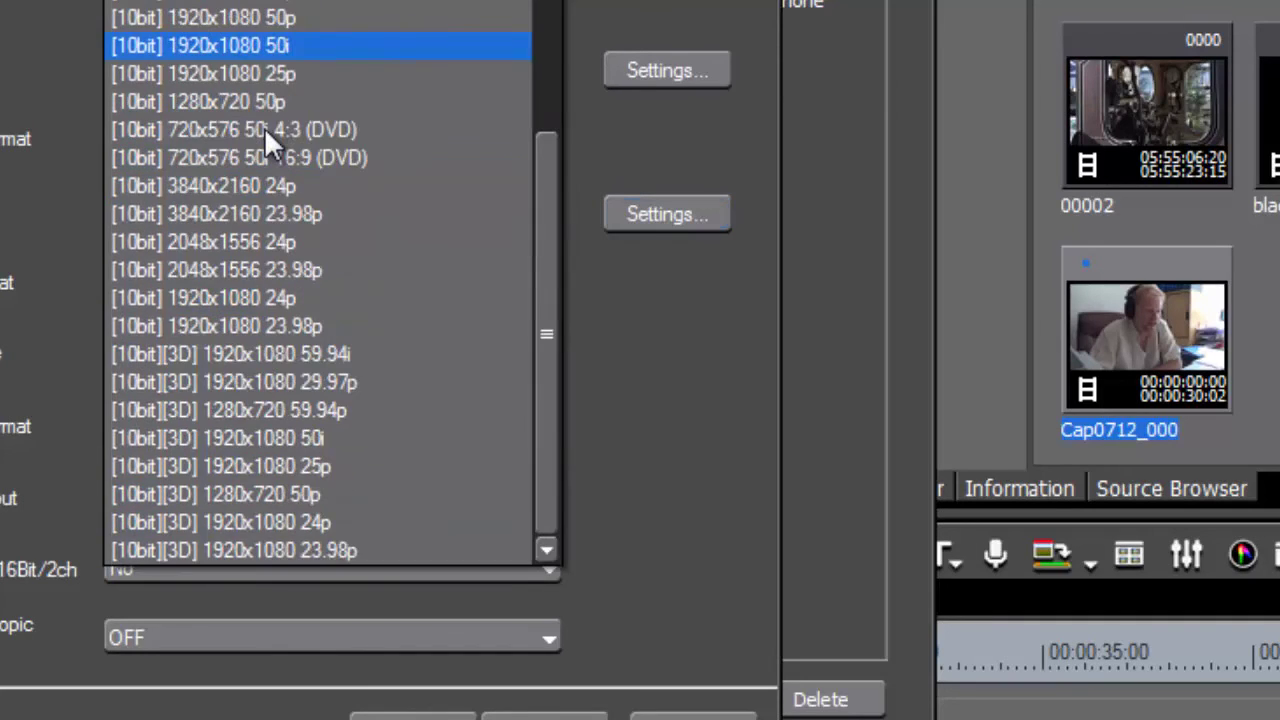
pyautogui.click(575, 195)
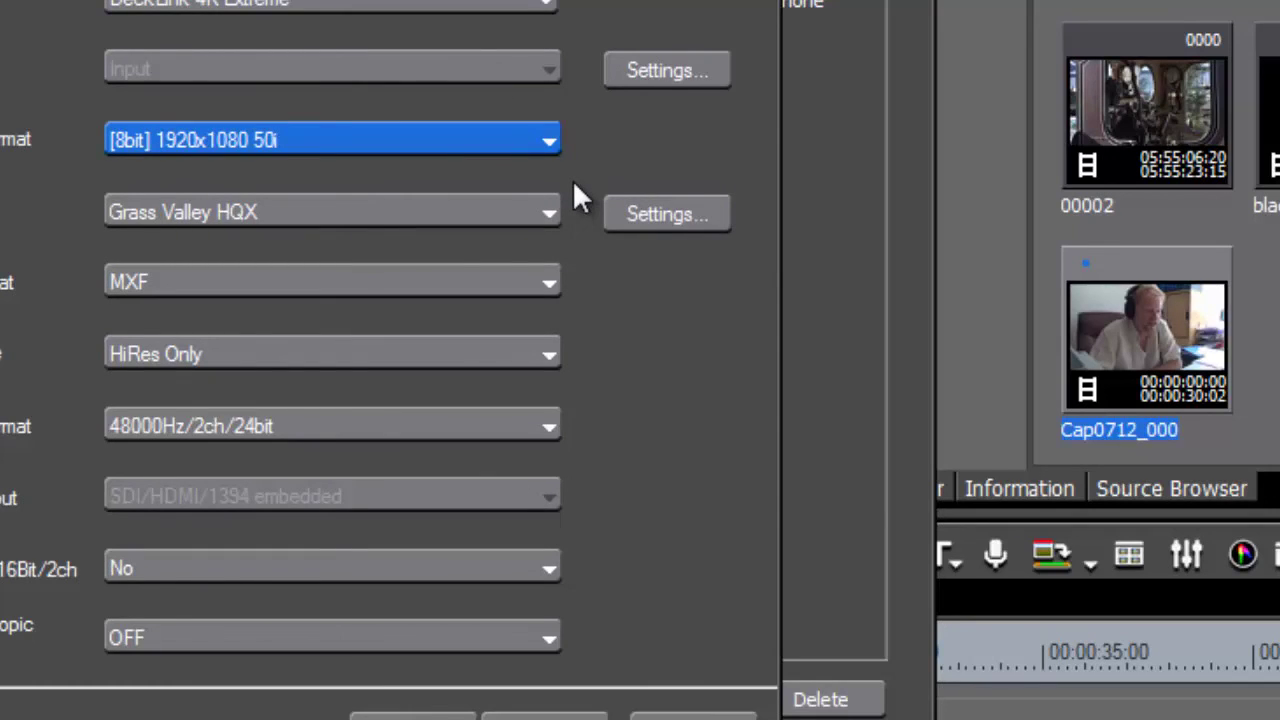
pyautogui.click(509, 215)
pyautogui.click(200, 271)
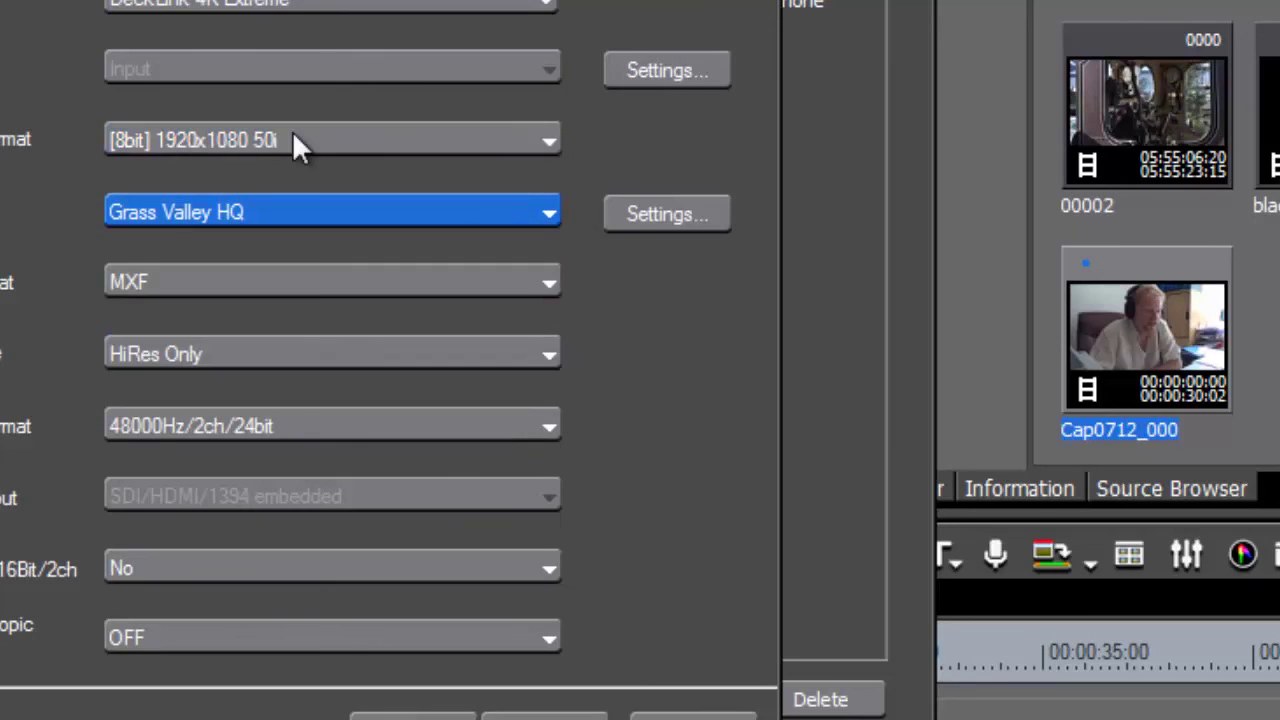